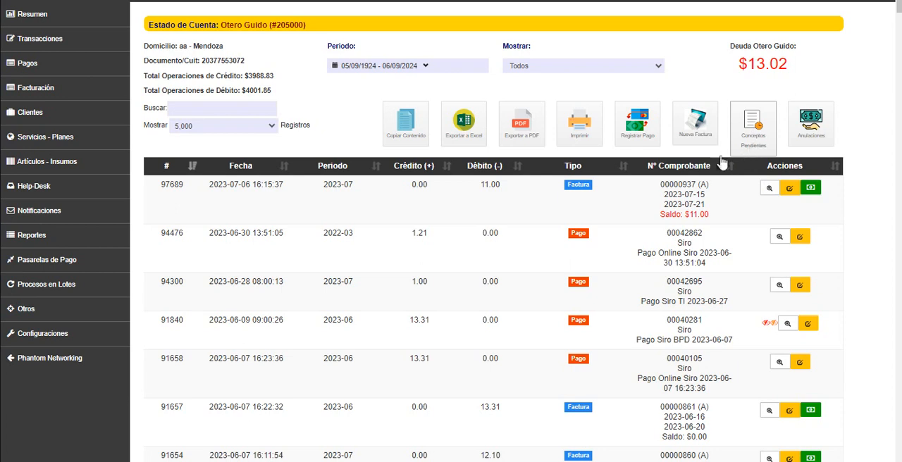
# Open the pre-invoicing pending concepts page and select the account holder by searching for the customer's surname
pyautogui.click(43, 90)
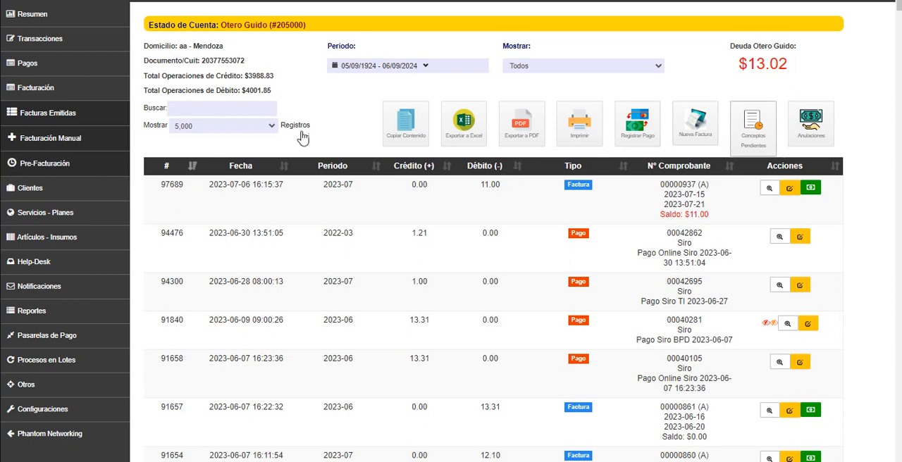
pyautogui.click(750, 121)
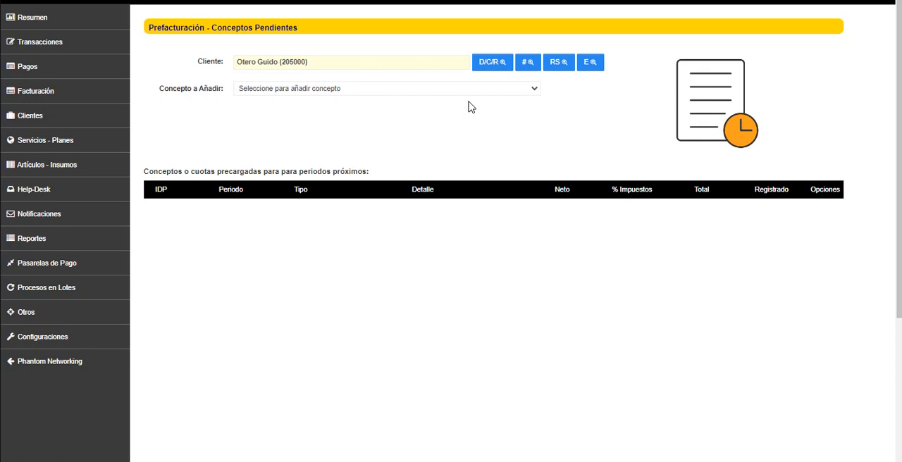
pyautogui.click(58, 91)
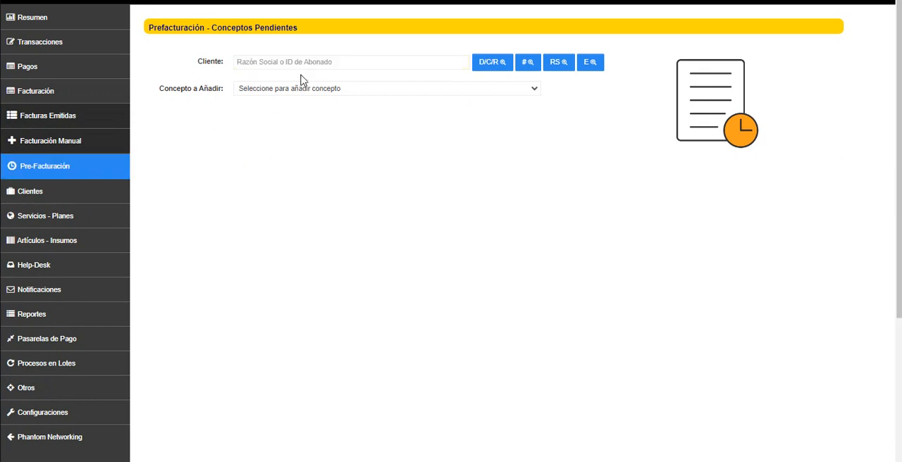
pyautogui.write('otero')
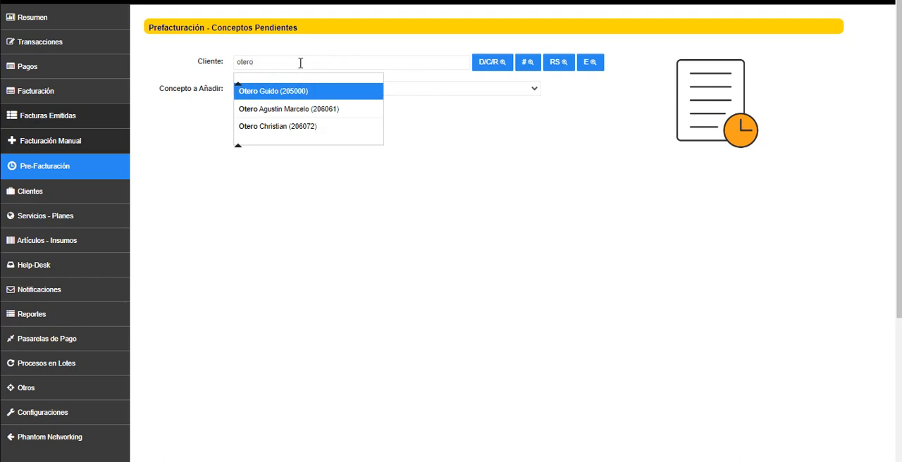
pyautogui.click(326, 96)
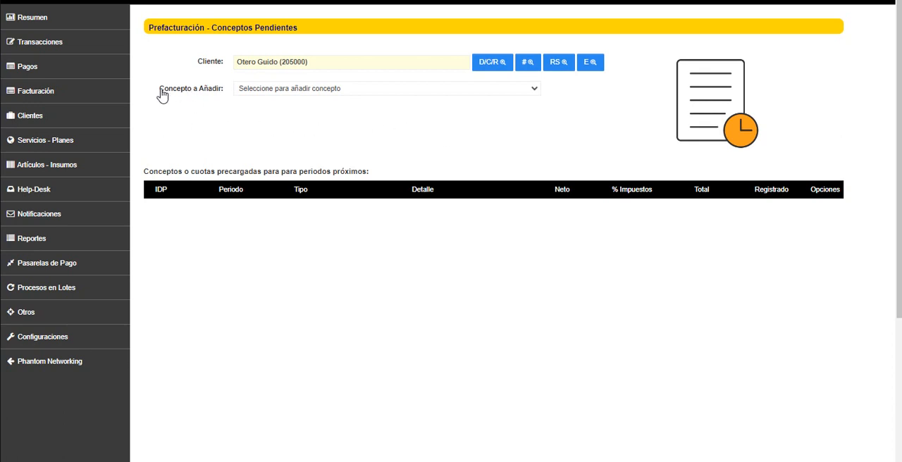
# Choose "Concepto Pendiente Recurrente (Entrada Manual o Servicios)" as the concept type to add for the customer
pyautogui.moveTo(161, 95); pyautogui.dragTo(224, 96)
pyautogui.click(285, 99)
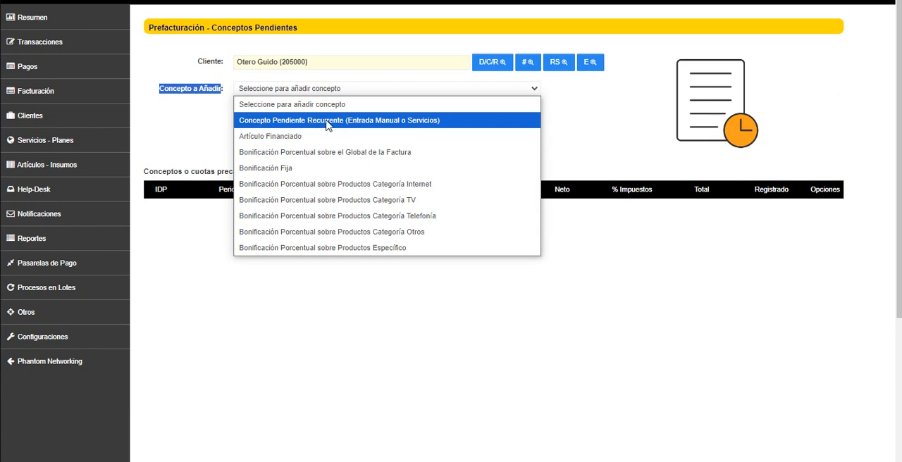
pyautogui.click(420, 127)
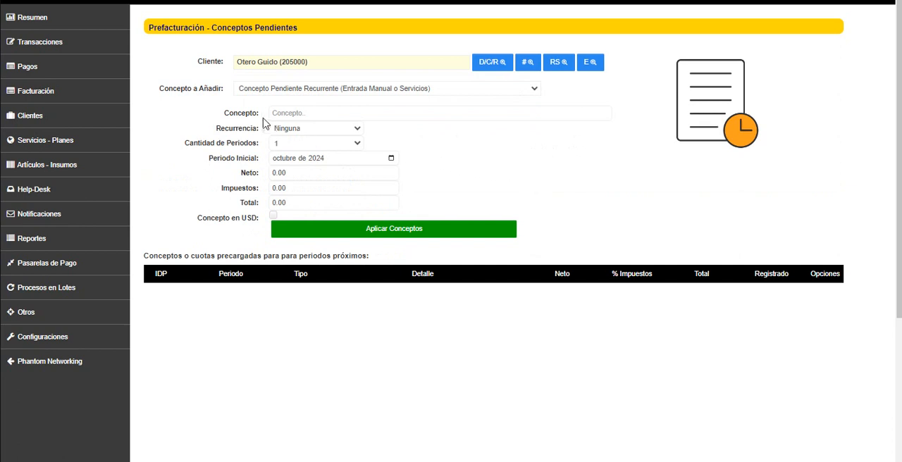
# Name the pending concept "Control Remoto de STB"
pyautogui.click(304, 113)
pyautogui.write('Control Remoto de STB')
pyautogui.press('Tab')
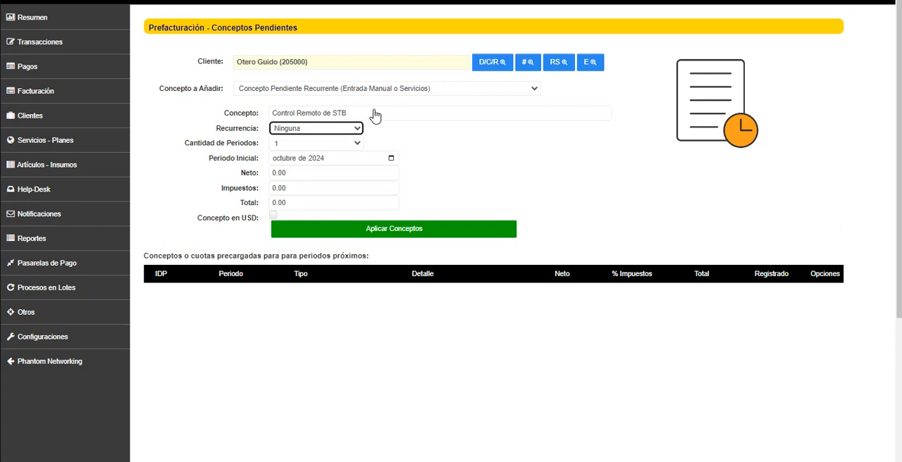
pyautogui.moveTo(358, 113); pyautogui.dragTo(260, 108)
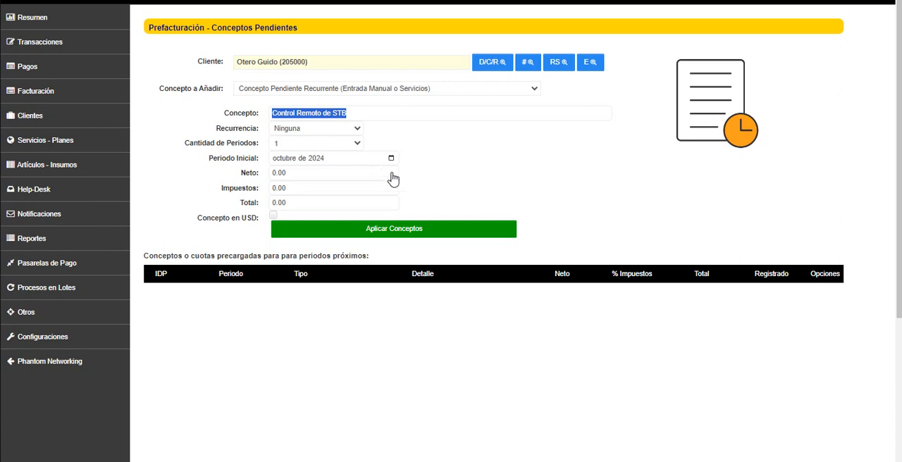
# Set the concept's recurrence to Mensual over 3 periods and inspect the initial period field
pyautogui.click(317, 133)
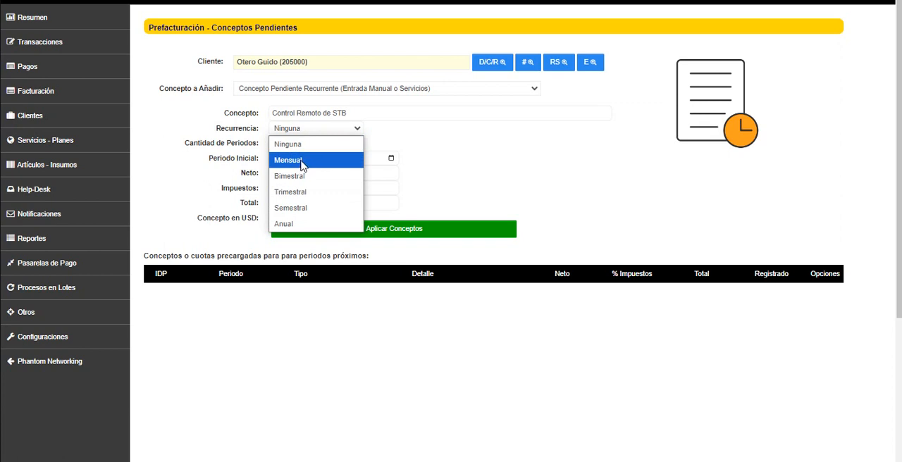
pyautogui.click(301, 161)
pyautogui.click(303, 144)
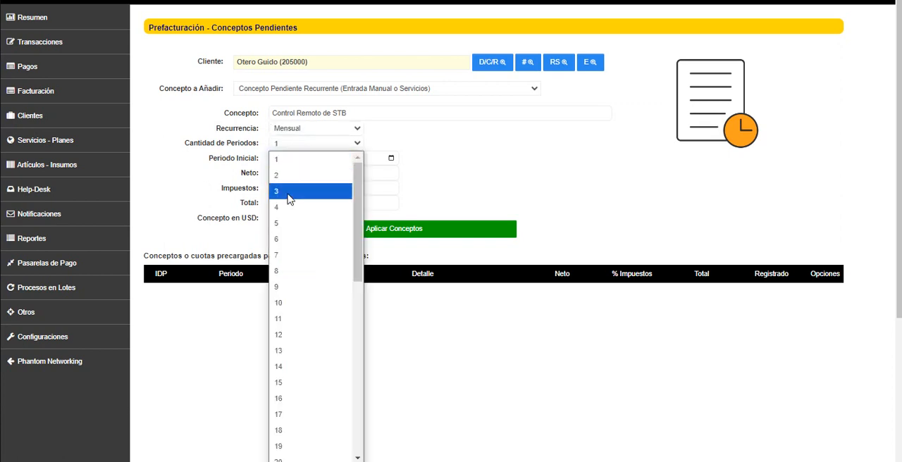
pyautogui.click(288, 196)
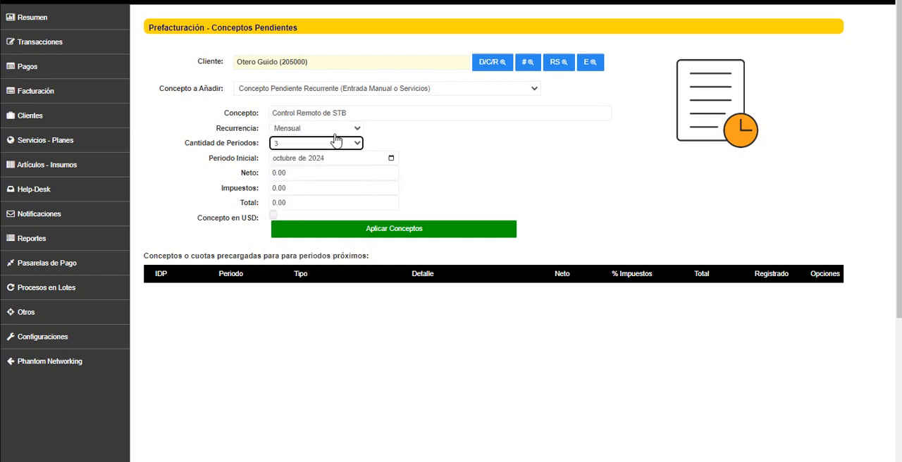
pyautogui.click(301, 158)
pyautogui.rightClick(338, 163)
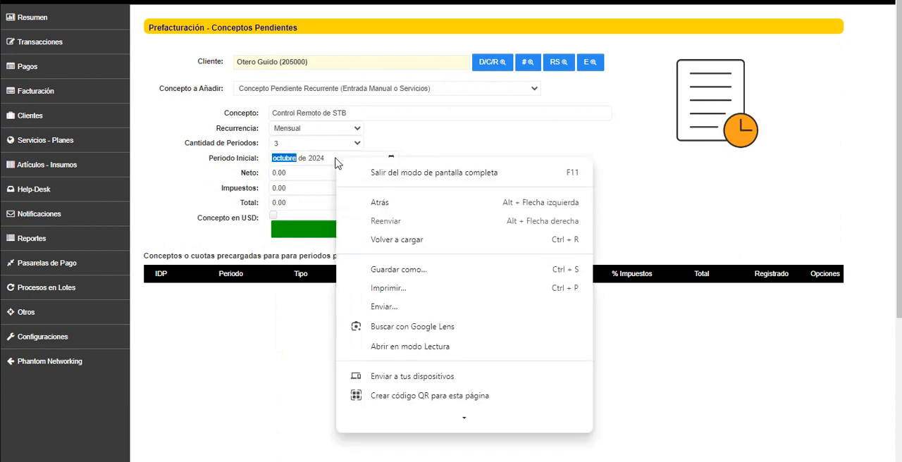
pyautogui.click(501, 155)
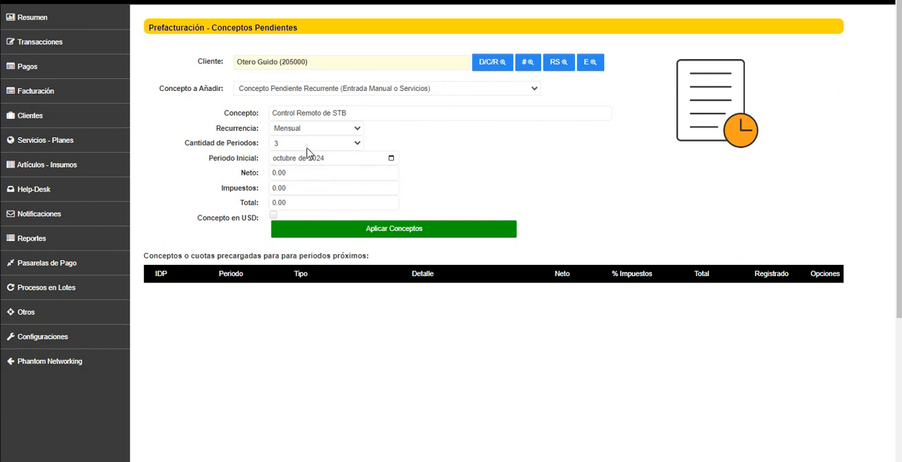
# Return the concept to a one-time charge with recurrence Ninguna and 1 period
pyautogui.click(316, 129)
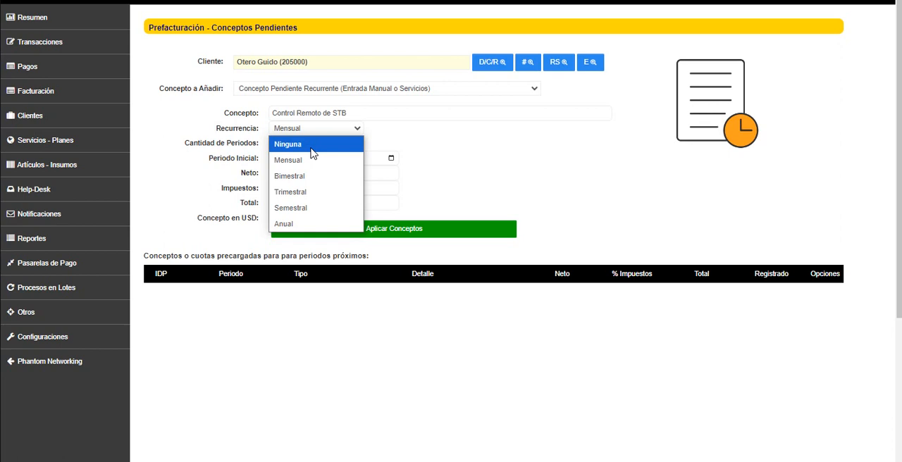
pyautogui.click(442, 155)
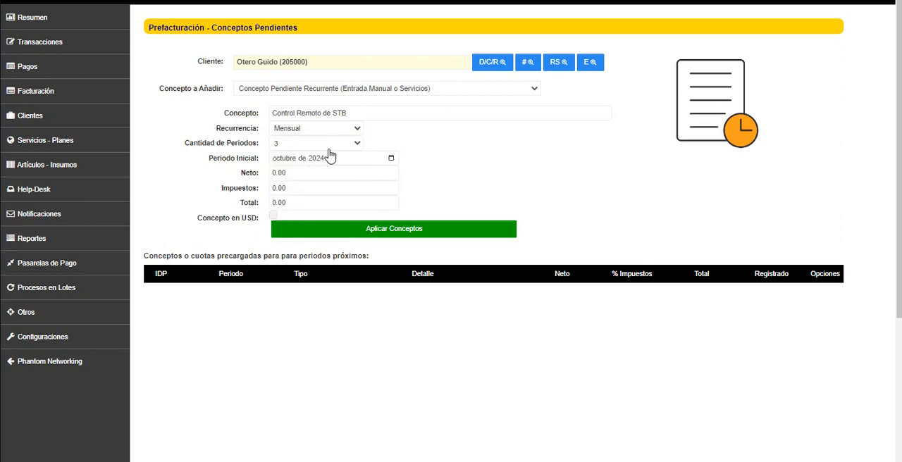
pyautogui.click(330, 146)
pyautogui.click(319, 159)
pyautogui.click(319, 127)
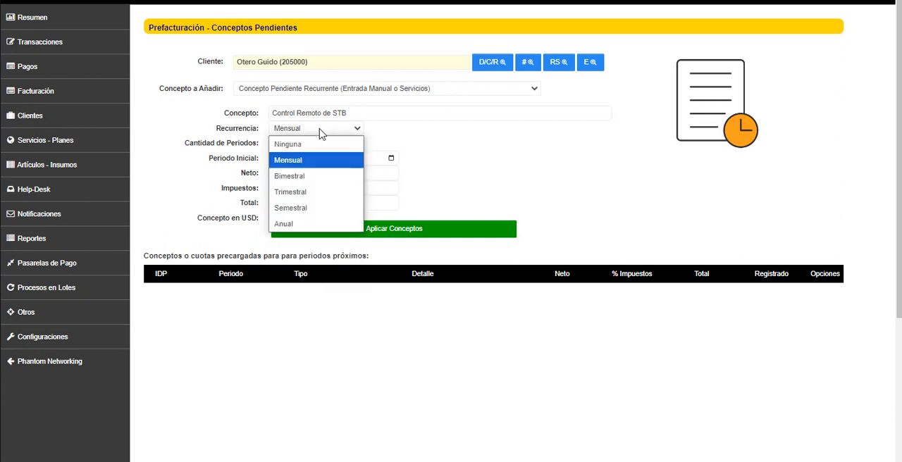
pyautogui.click(316, 146)
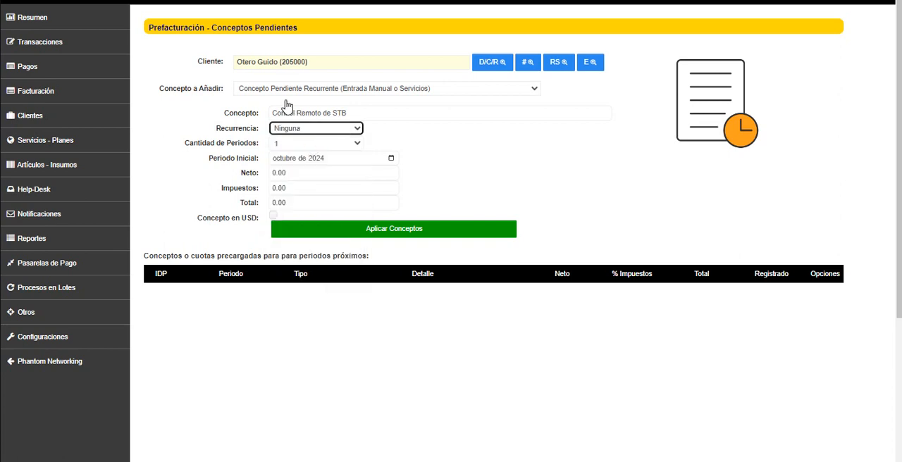
pyautogui.click(289, 145)
pyautogui.click(285, 155)
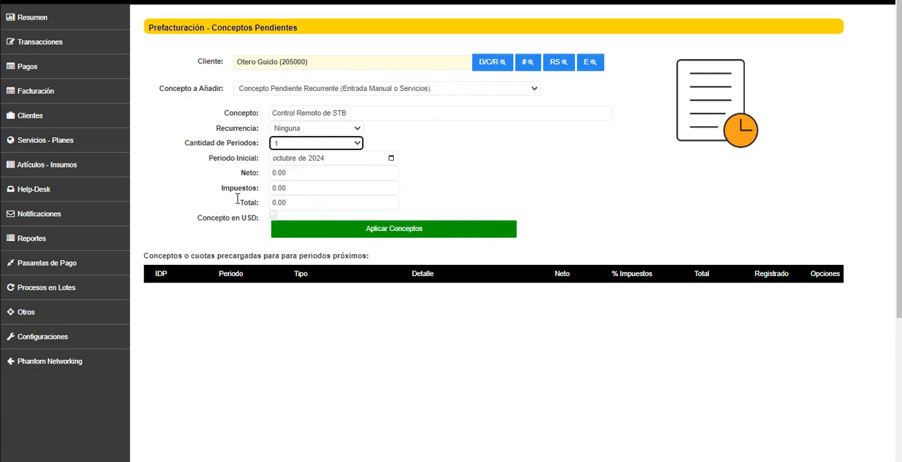
# Set the concept's total to 6000 and its taxes to 21 percent
pyautogui.click(310, 176)
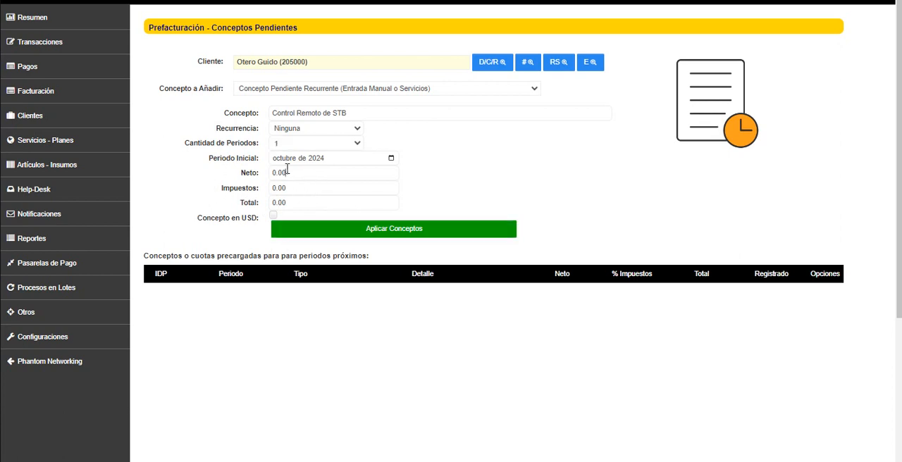
pyautogui.click(307, 188)
pyautogui.click(299, 188)
pyautogui.moveTo(314, 204); pyautogui.dragTo(268, 203)
pyautogui.write('6000')
pyautogui.moveTo(292, 186); pyautogui.dragTo(260, 200)
pyautogui.write('21')
pyautogui.click(488, 206)
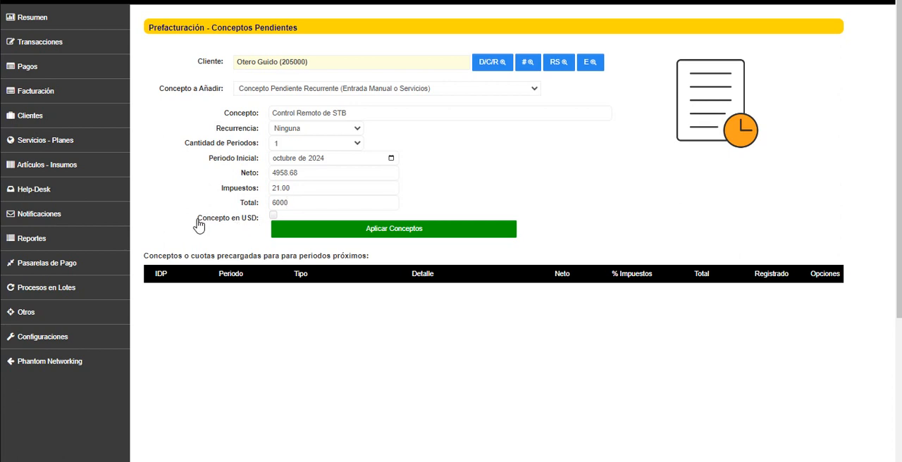
# Apply the concept with the USD option off and confirm the application
pyautogui.moveTo(197, 222); pyautogui.dragTo(256, 231)
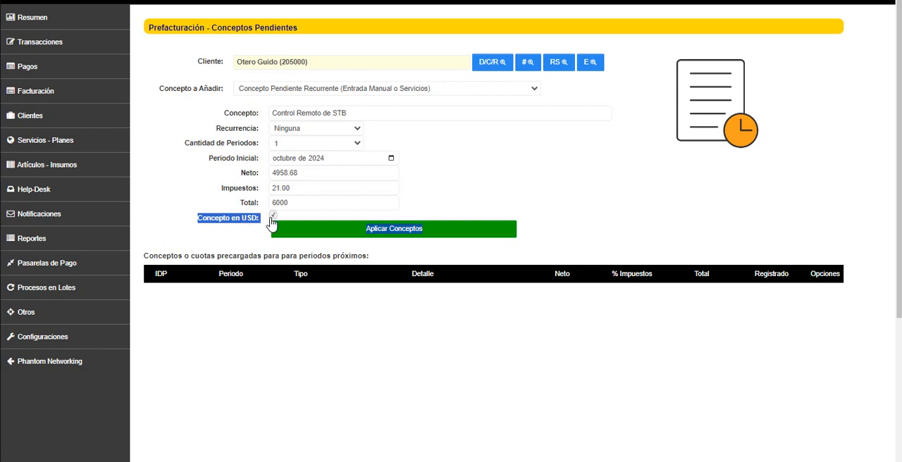
pyautogui.click(232, 242)
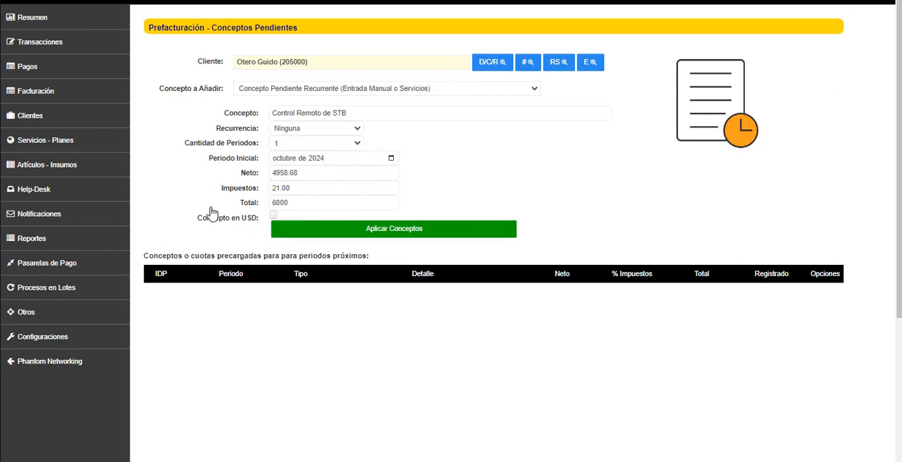
pyautogui.click(398, 236)
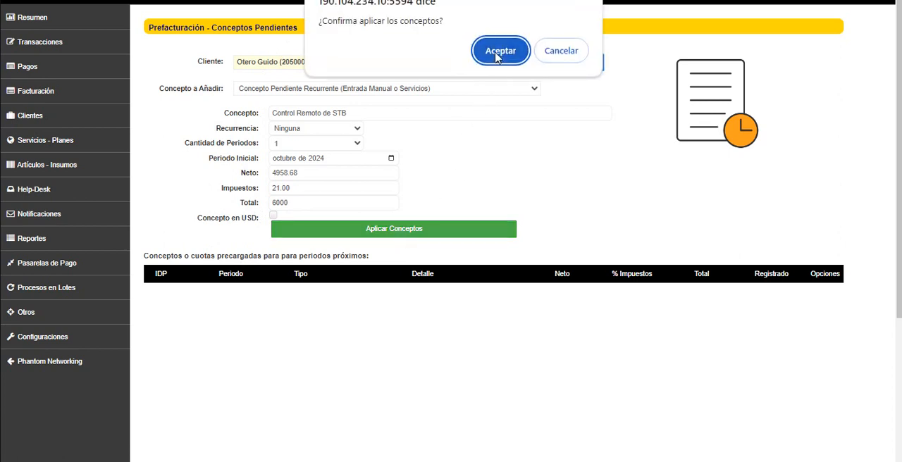
pyautogui.click(497, 56)
pyautogui.click(556, 55)
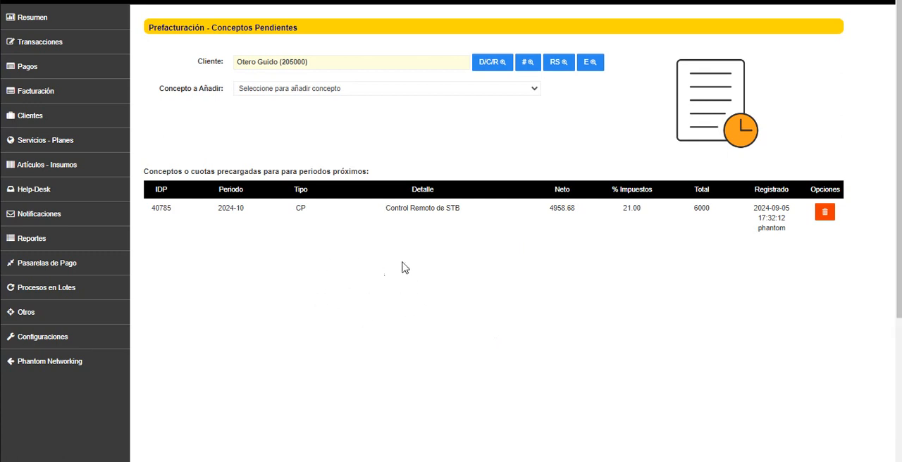
# Review the registered concept's period, detail, amounts and registration data, along with the available batch processes
pyautogui.doubleClick(162, 190)
pyautogui.moveTo(221, 209); pyautogui.dragTo(248, 216)
pyautogui.moveTo(385, 209); pyautogui.dragTo(464, 217)
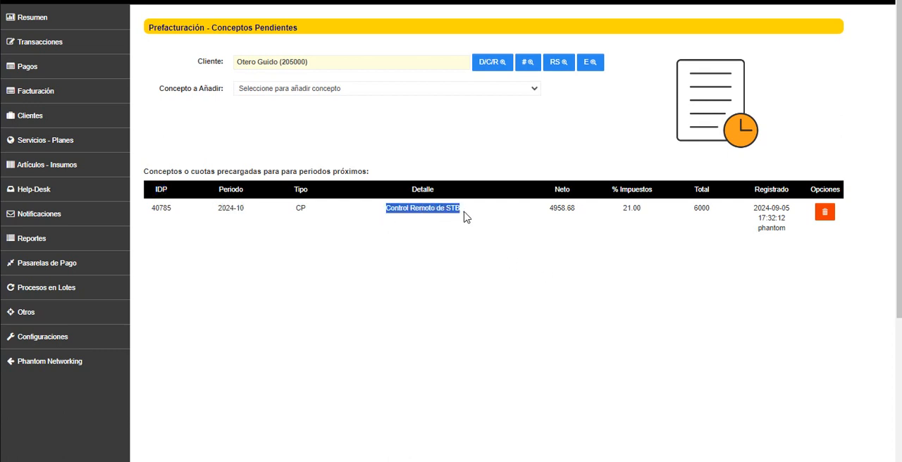
pyautogui.click(779, 227)
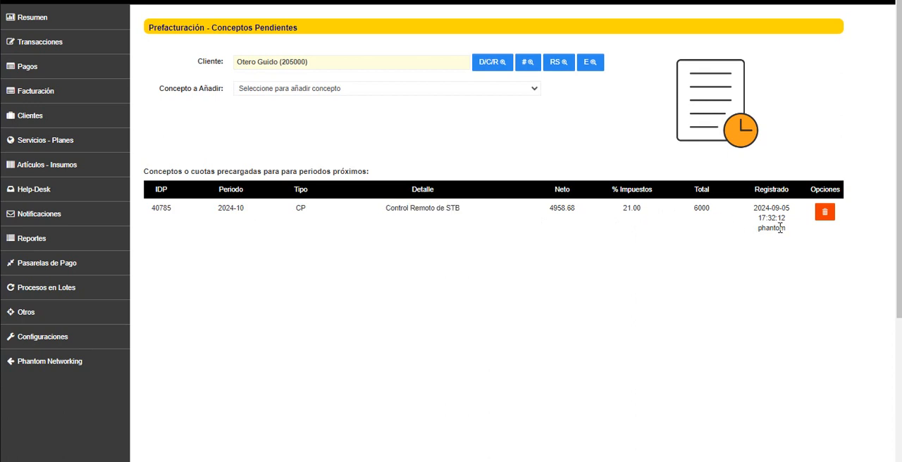
pyautogui.moveTo(205, 208); pyautogui.dragTo(236, 212)
pyautogui.click(55, 287)
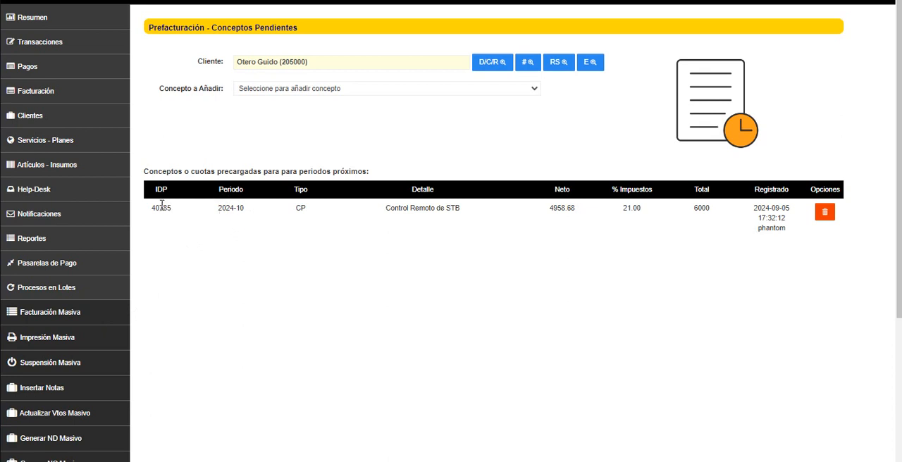
pyautogui.moveTo(153, 205); pyautogui.dragTo(787, 235)
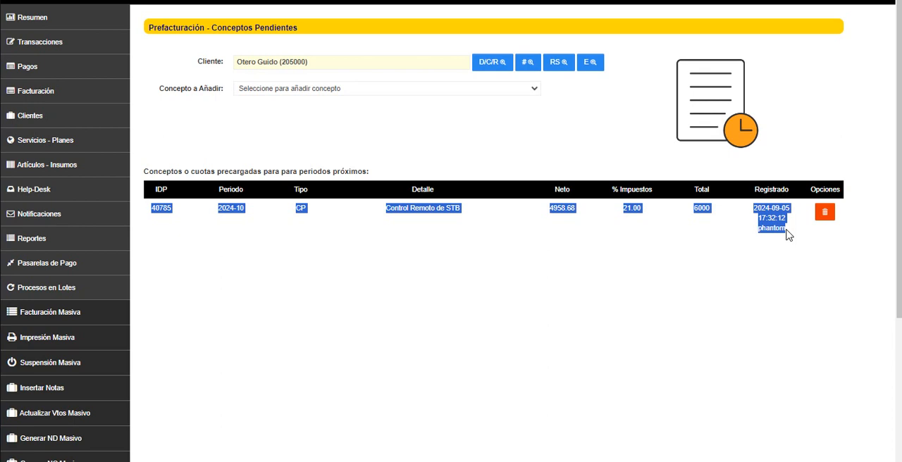
pyautogui.click(673, 237)
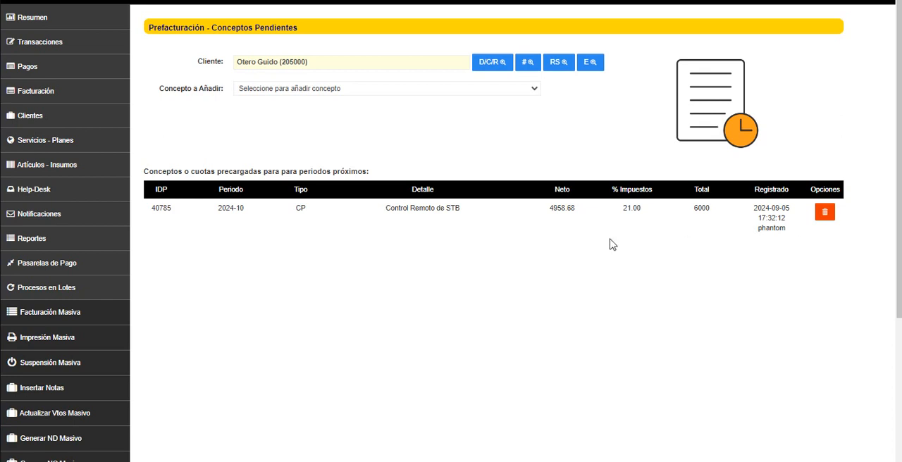
# Reopen the recurring pending concept form and view the list of articles, returning to the customer's pending concepts
pyautogui.click(322, 92)
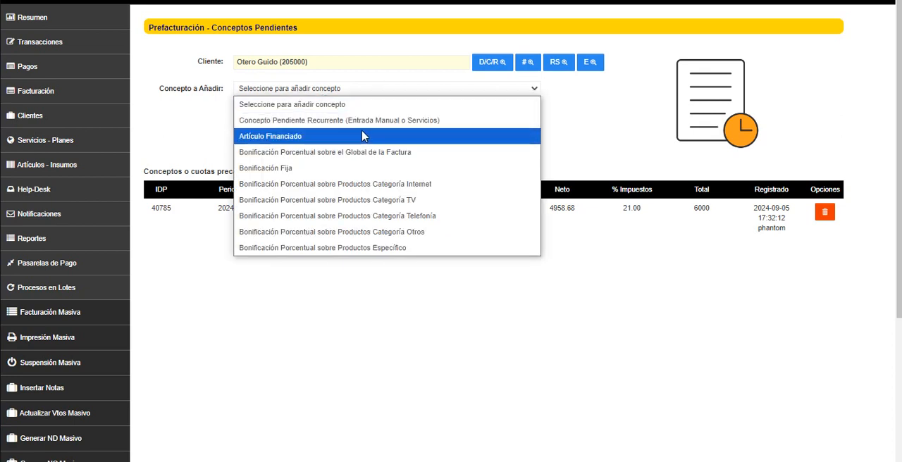
pyautogui.click(444, 124)
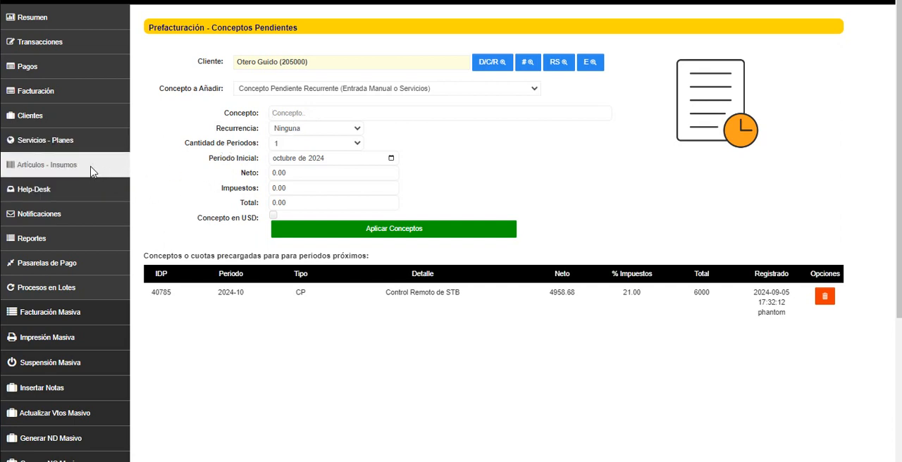
pyautogui.click(36, 169)
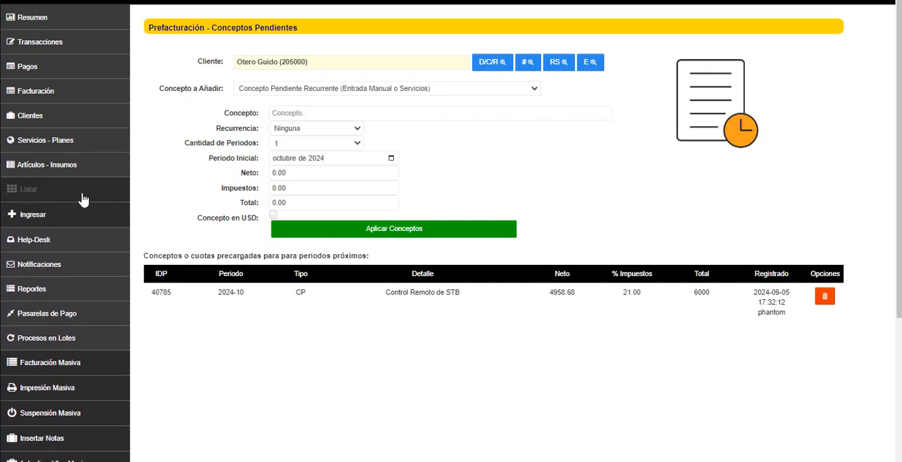
pyautogui.click(82, 200)
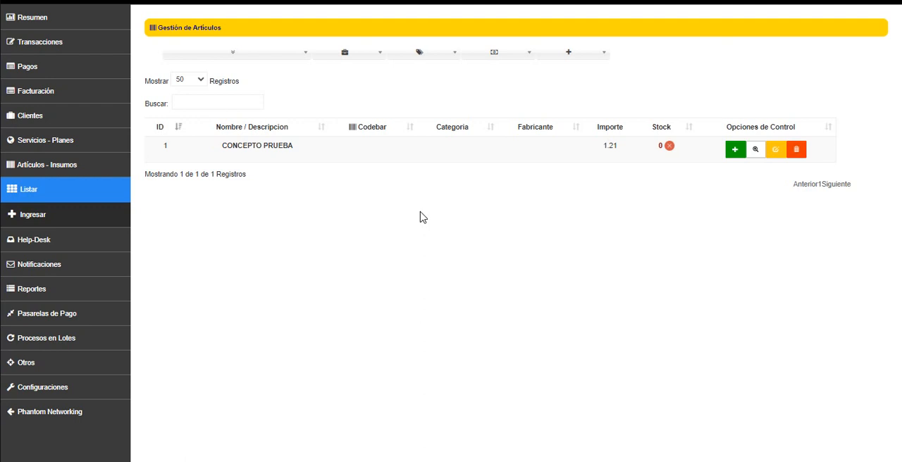
pyautogui.hotkey('ctrl', 'Tab')
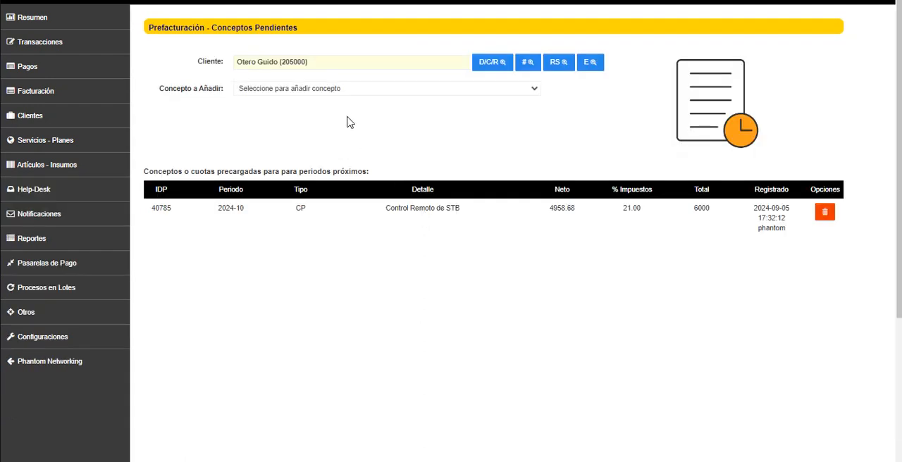
# View the list of articles with CONCEPTO PRUEBA and the empty form for entering a new article
pyautogui.click(95, 165)
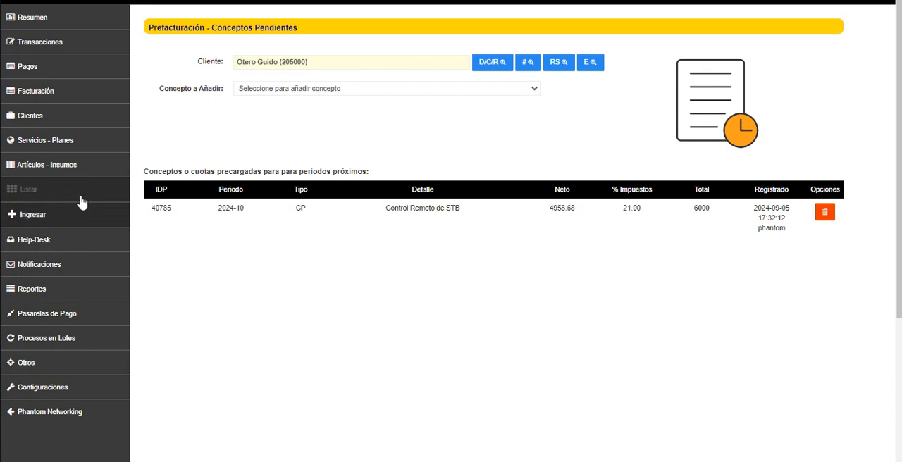
pyautogui.click(76, 195)
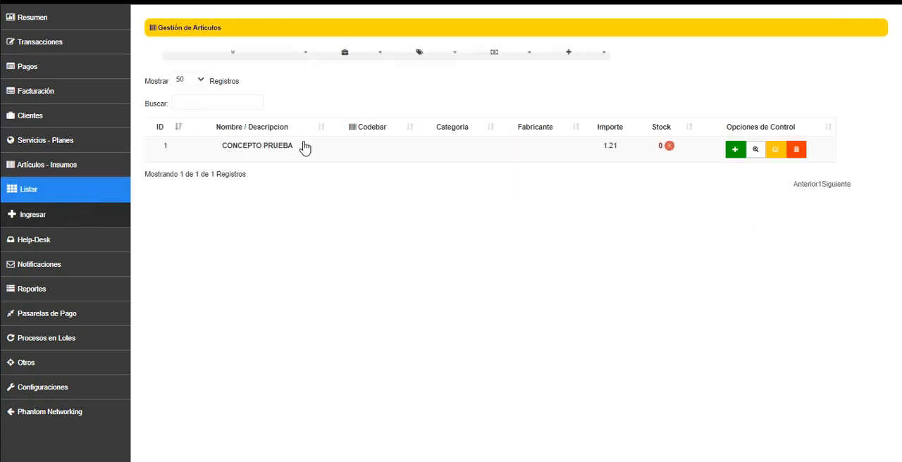
pyautogui.moveTo(221, 153); pyautogui.dragTo(307, 155)
pyautogui.click(297, 199)
pyautogui.click(69, 161)
pyautogui.click(70, 160)
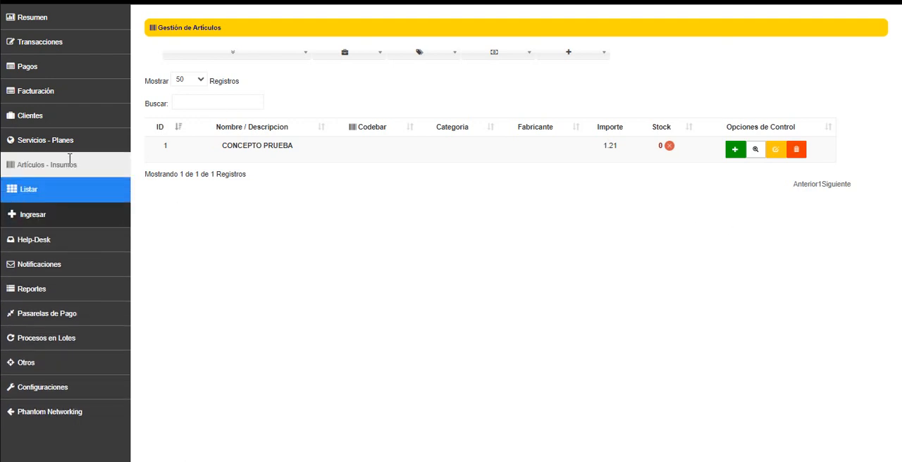
pyautogui.click(40, 215)
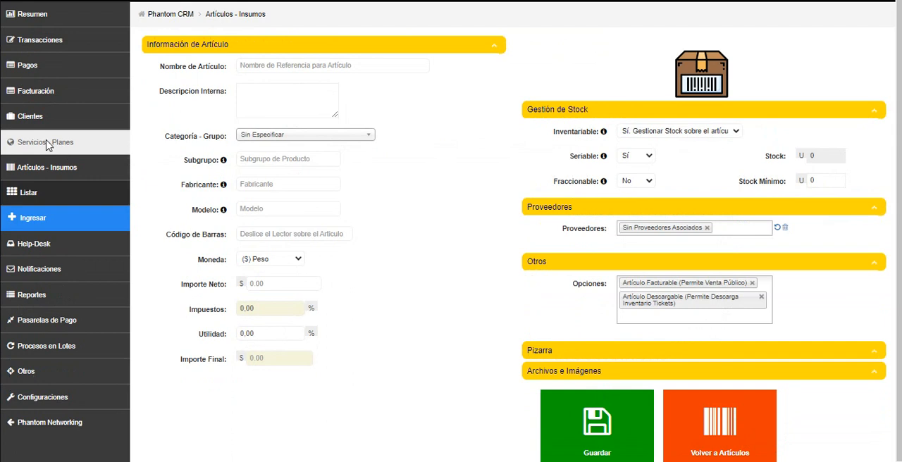
# Return to the pending concepts in pre-invoicing and load the customer by surname
pyautogui.click(42, 141)
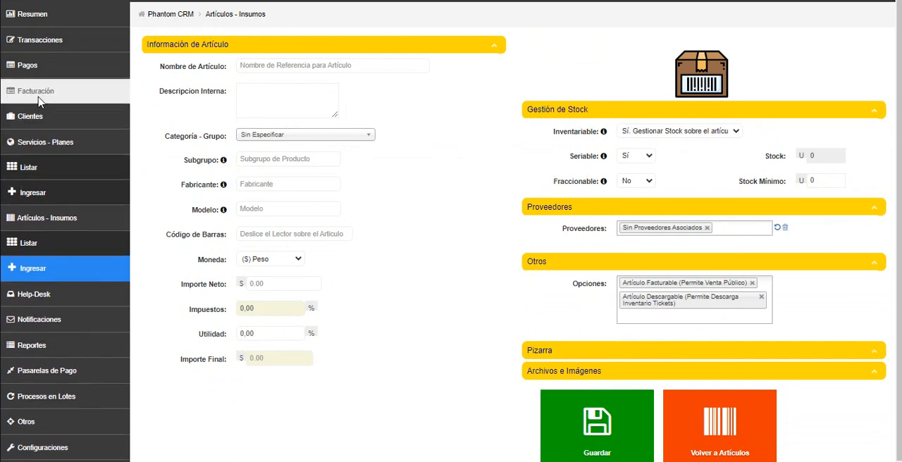
pyautogui.click(39, 101)
pyautogui.click(104, 162)
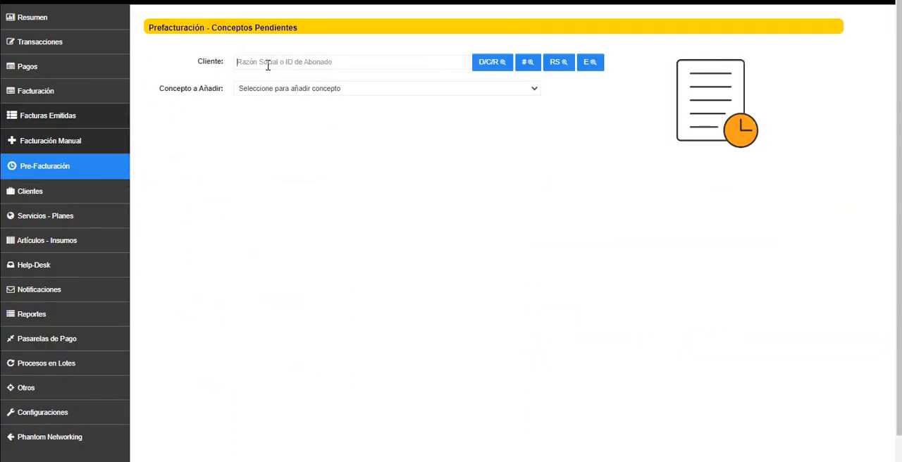
pyautogui.write('otero')
pyautogui.click(275, 88)
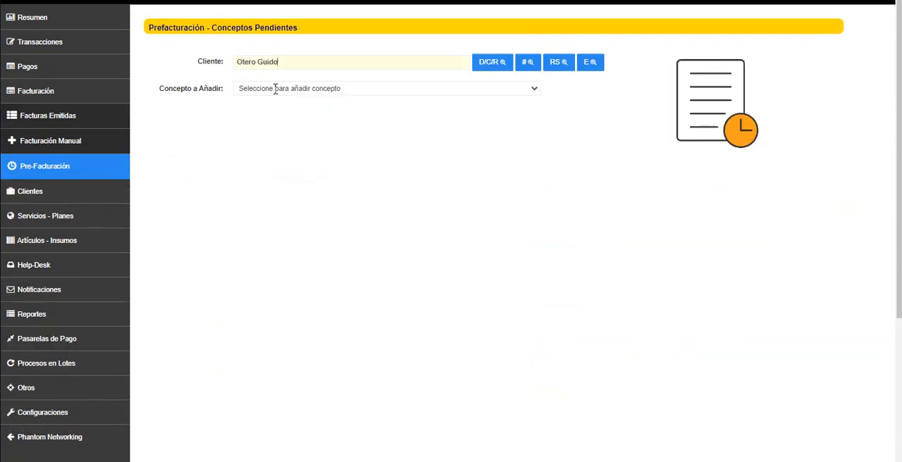
# Start a recurring pending concept and choose the service INSTALACION Y CONFIGURACION, found by searching for "con"
pyautogui.click(275, 88)
pyautogui.click(312, 119)
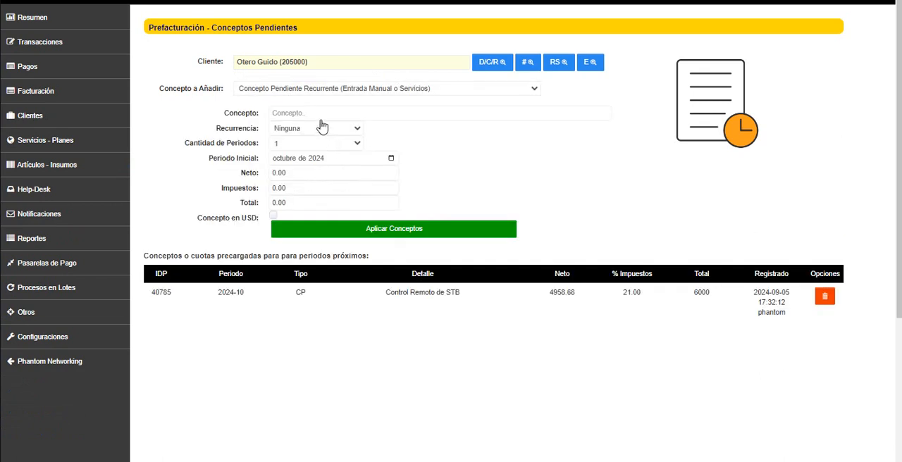
pyautogui.click(314, 113)
pyautogui.write('con')
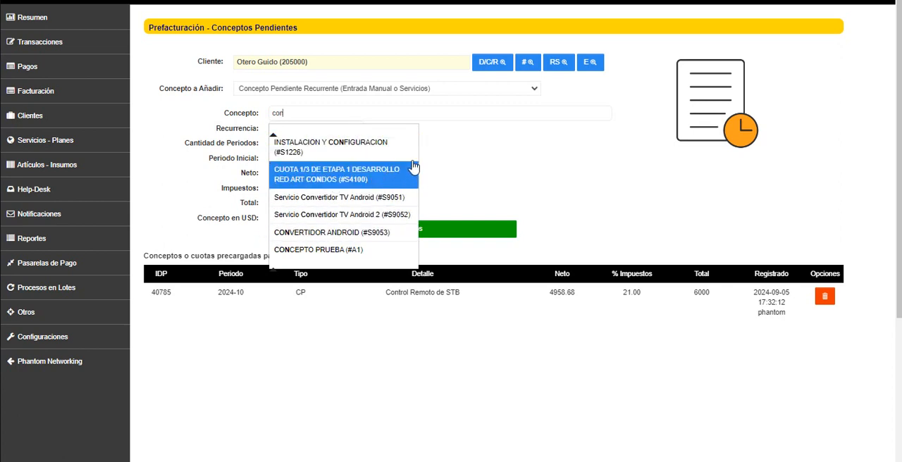
pyautogui.click(380, 157)
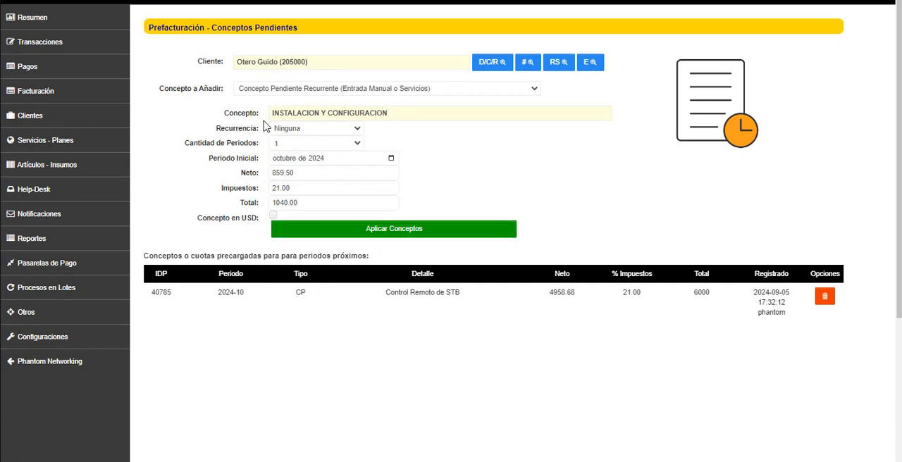
# Change the concept type to Artículo Financiado and replace the concept with the article CONCEPTO PRUEBA
pyautogui.click(395, 90)
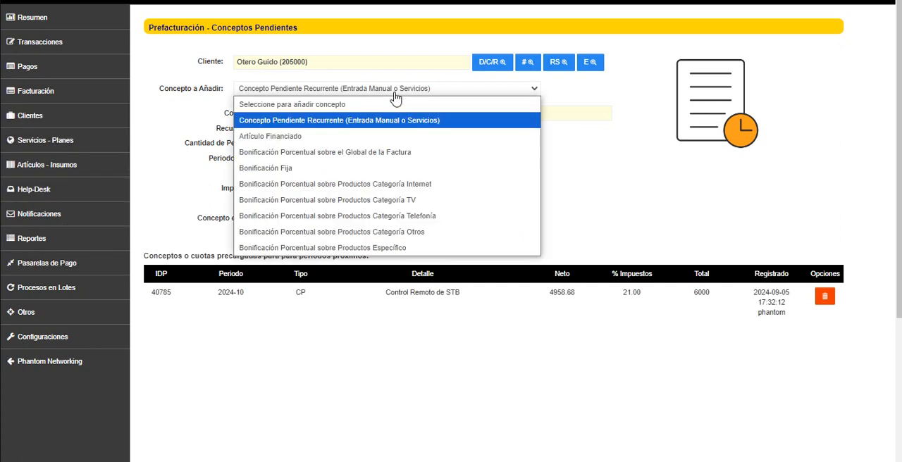
pyautogui.click(305, 140)
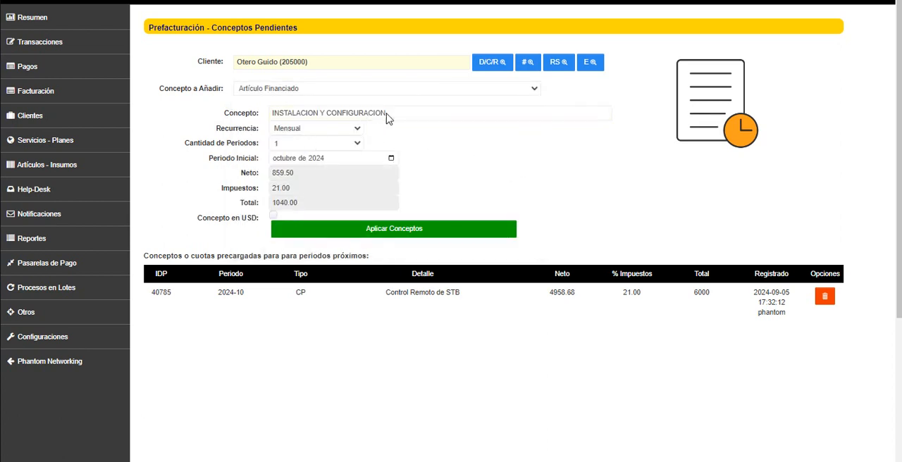
pyautogui.moveTo(387, 115); pyautogui.dragTo(283, 102)
pyautogui.press('BackSpace')
pyautogui.press('BackSpace')
pyautogui.press('BackSpace')
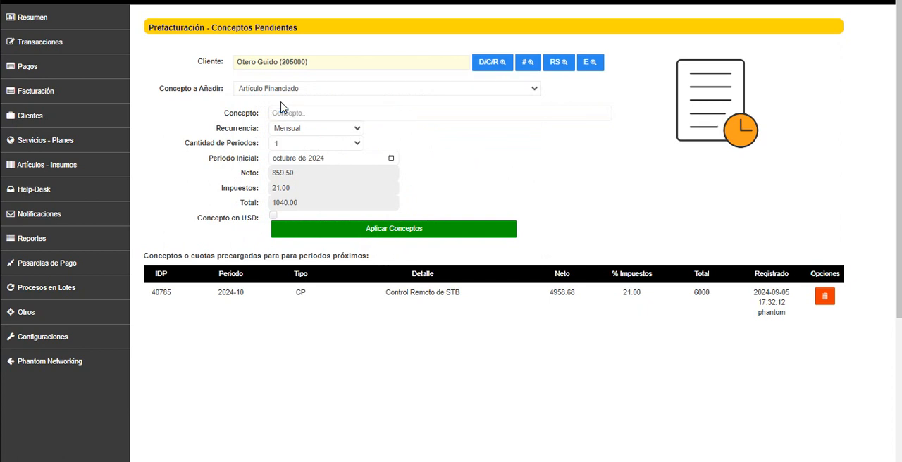
pyautogui.write('con')
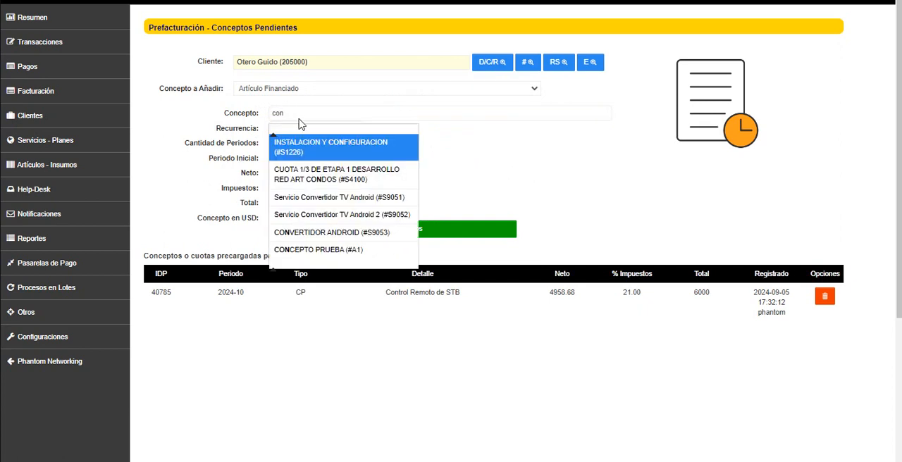
pyautogui.click(331, 251)
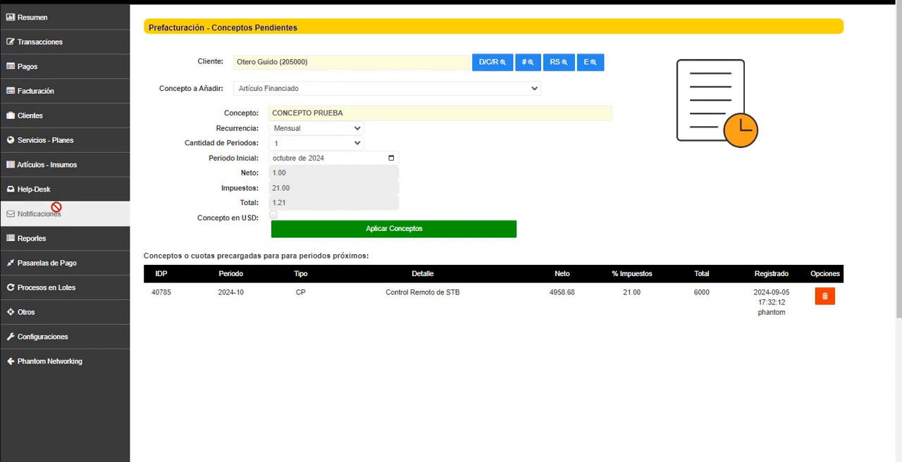
# Open the article CONCEPTO PRUEBA for editing from the article list and rename it KIT INSTALACION
pyautogui.click(70, 167)
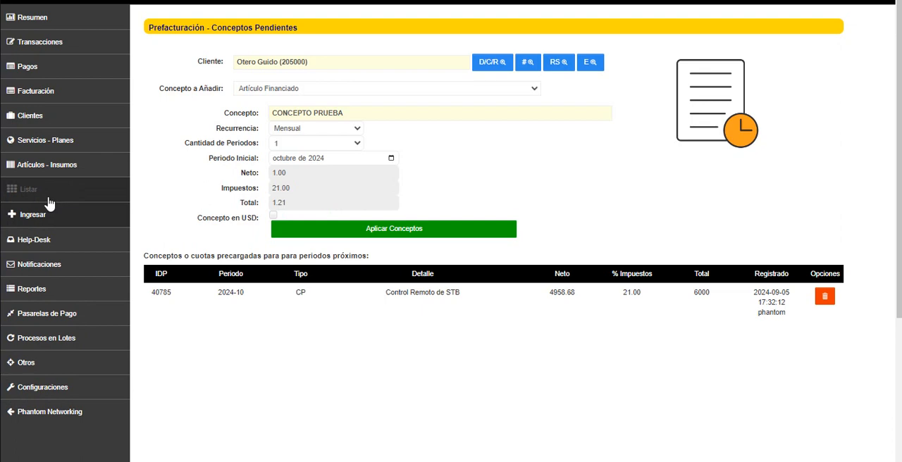
pyautogui.click(48, 199)
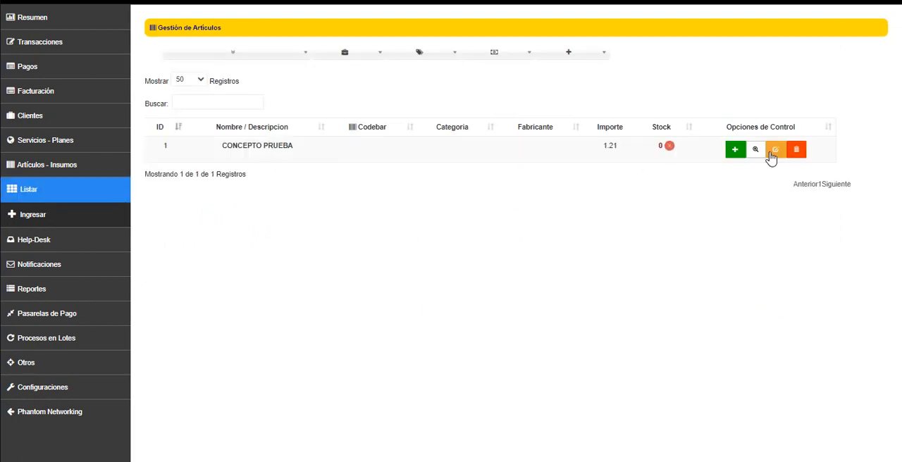
pyautogui.click(772, 151)
pyautogui.moveTo(321, 66); pyautogui.dragTo(216, 62)
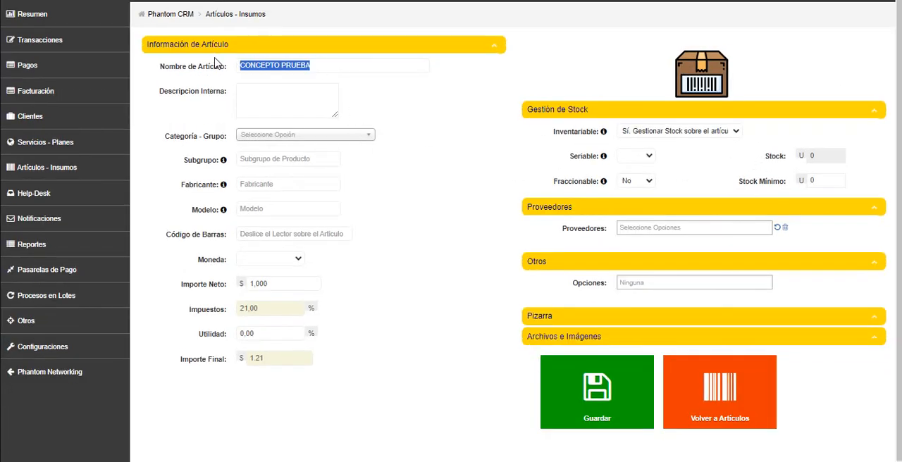
pyautogui.write('KIT INSTALACION')
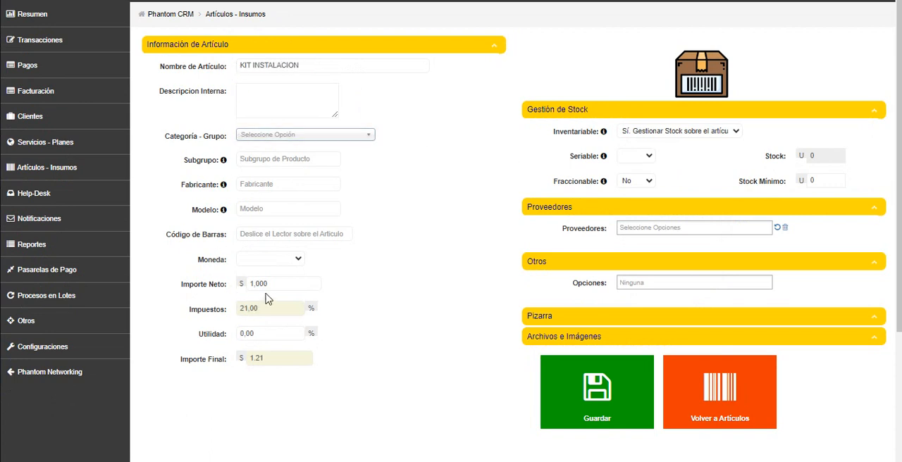
# Set the article's final amount to 30000
pyautogui.moveTo(282, 285); pyautogui.dragTo(209, 283)
pyautogui.press('Tab')
pyautogui.press('Tab')
pyautogui.write('400')
pyautogui.press('Tab')
pyautogui.click(205, 338)
pyautogui.press('BackSpace')
pyautogui.press('Tab')
pyautogui.write('3')
# Clear the old net amount so it recalculates from the final amount, and try to save the article
pyautogui.moveTo(278, 285); pyautogui.dragTo(203, 287)
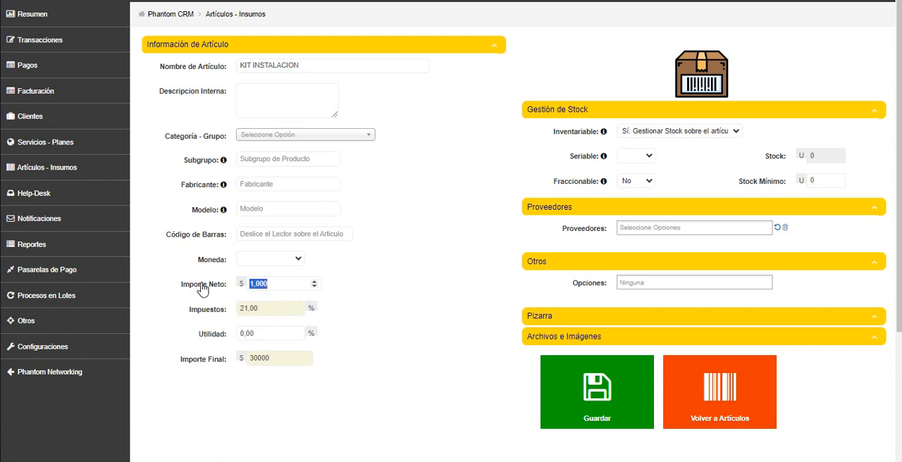
pyautogui.press('BackSpace')
pyautogui.press('Tab')
pyautogui.press('Tab')
pyautogui.click(563, 398)
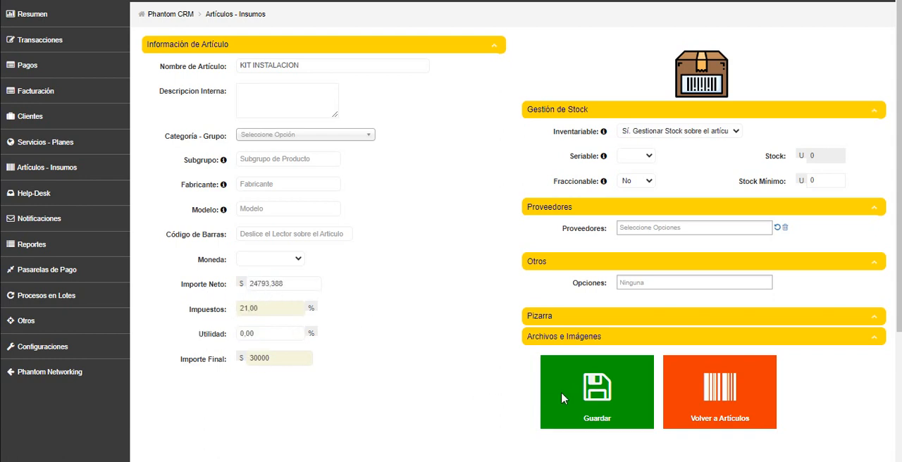
pyautogui.click(554, 52)
# Assign the article to the Kits Instalación category and try to save it
pyautogui.click(307, 135)
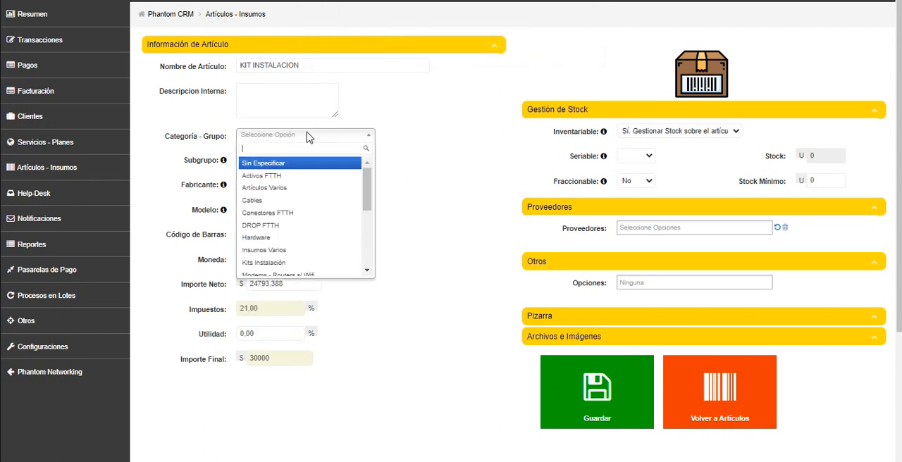
pyautogui.scroll(-1, 297, 188)
pyautogui.click(297, 197)
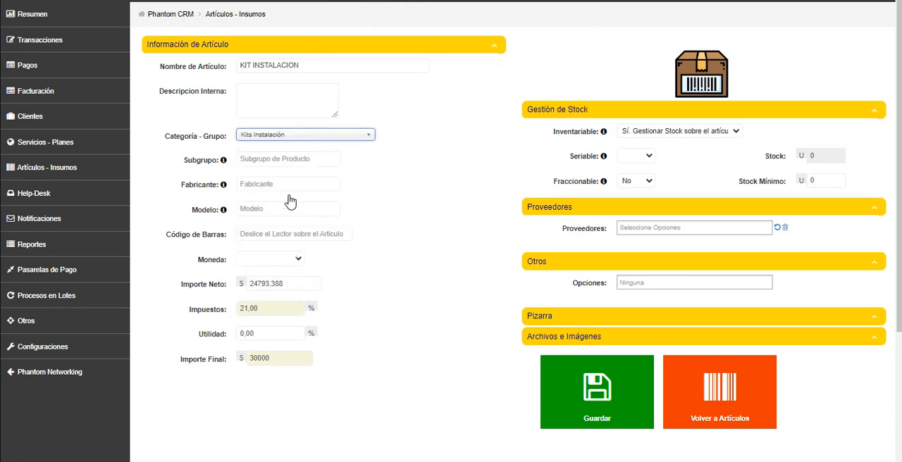
pyautogui.click(616, 384)
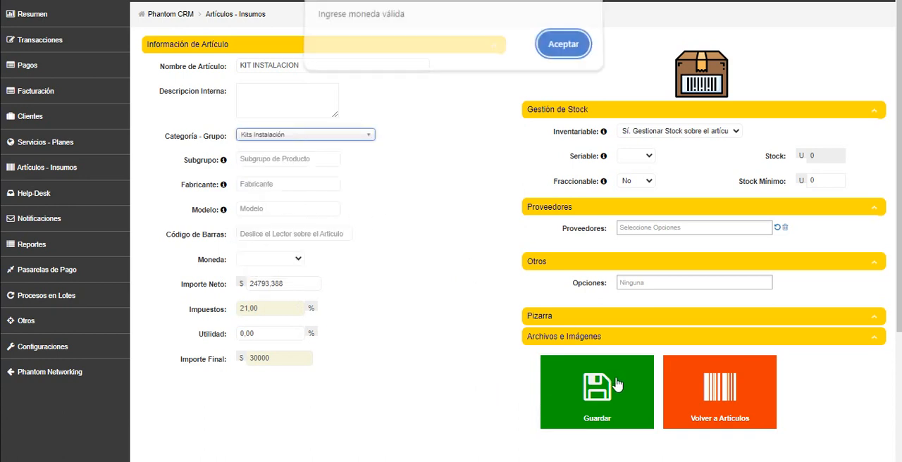
pyautogui.click(563, 43)
# Set the article's currency to ($) Peso and try to save it
pyautogui.click(270, 259)
pyautogui.click(275, 281)
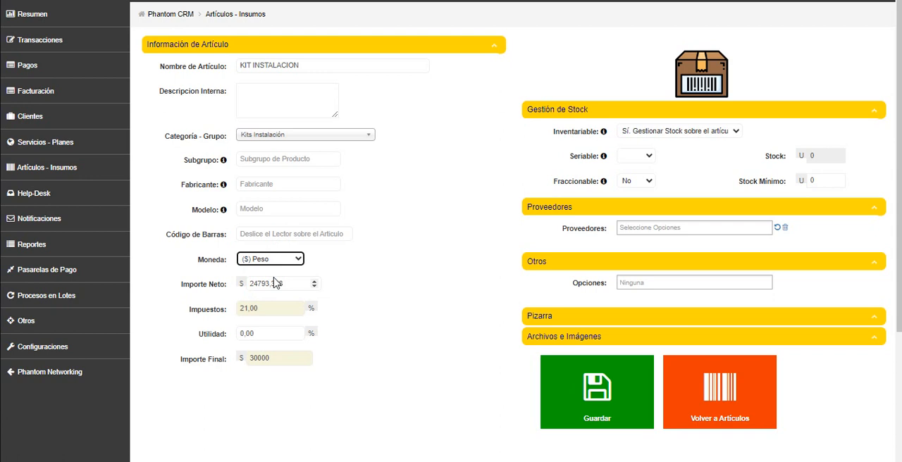
pyautogui.click(597, 384)
pyautogui.click(562, 52)
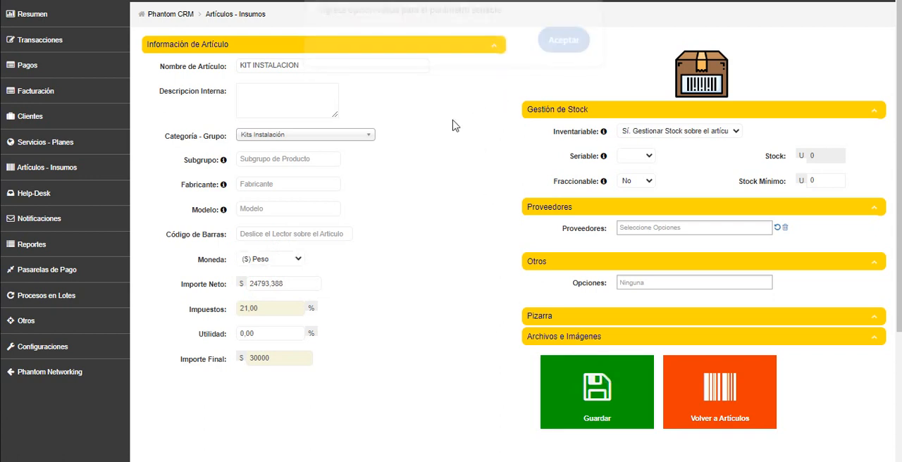
# Set the article as non-serialised, without stock control and not fractionable, and save it
pyautogui.click(636, 156)
pyautogui.click(629, 184)
pyautogui.click(672, 131)
pyautogui.click(675, 162)
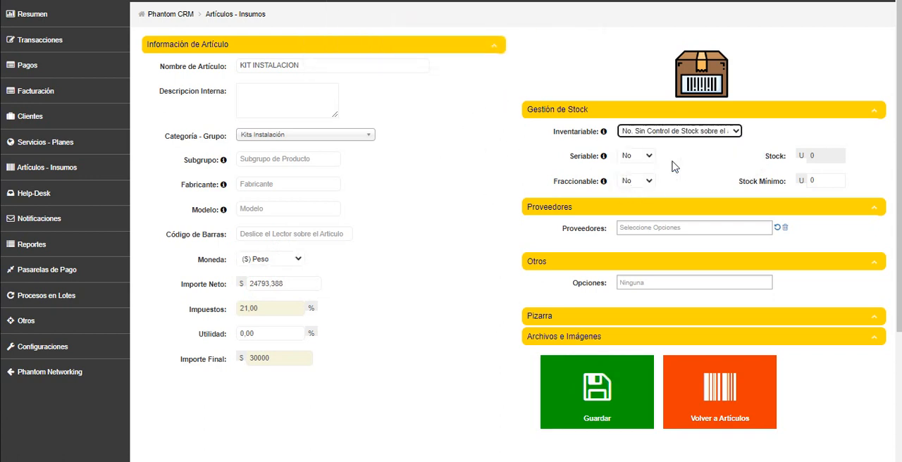
pyautogui.click(627, 185)
pyautogui.click(629, 210)
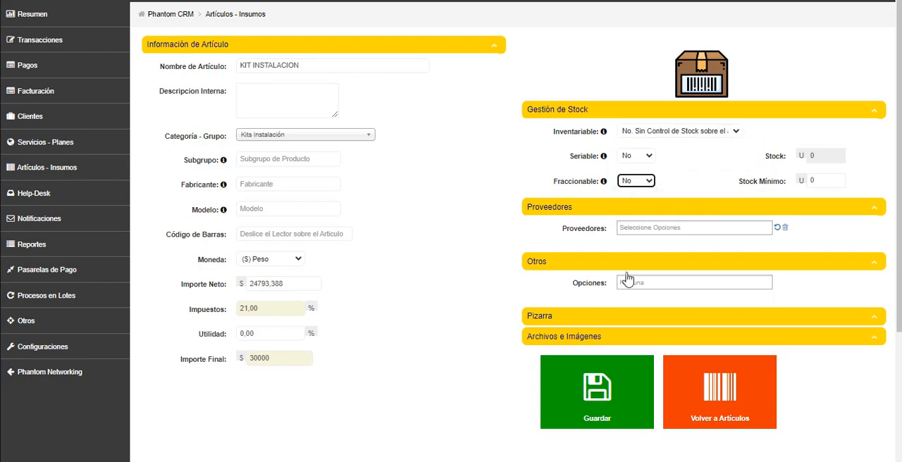
pyautogui.click(590, 392)
pyautogui.rightClick(585, 388)
pyautogui.click(540, 52)
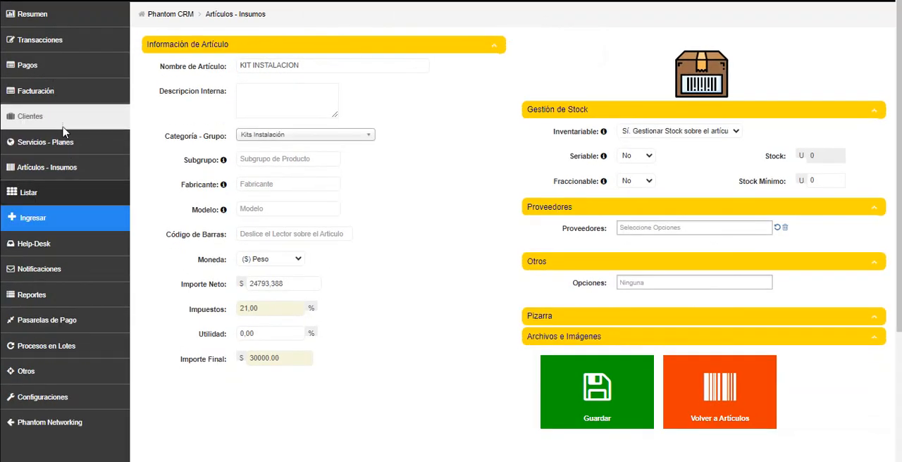
# Go back to pre-invoicing and load the same customer's pending concepts
pyautogui.click(66, 91)
pyautogui.click(67, 165)
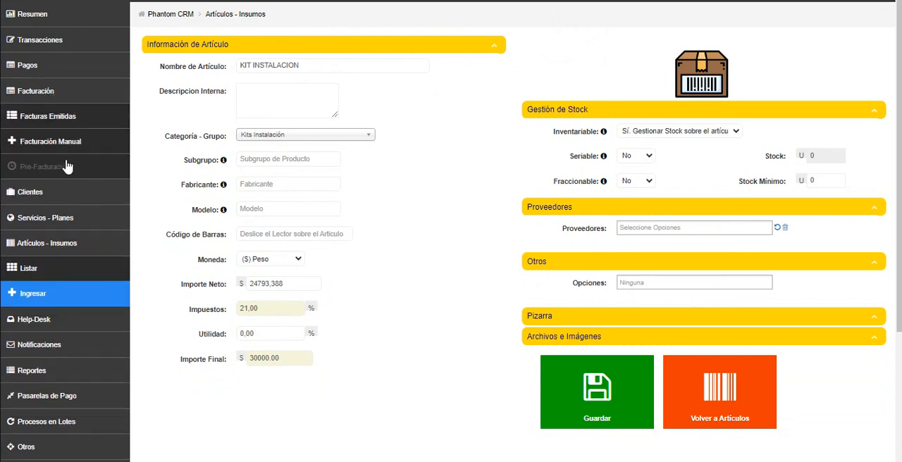
pyautogui.click(260, 62)
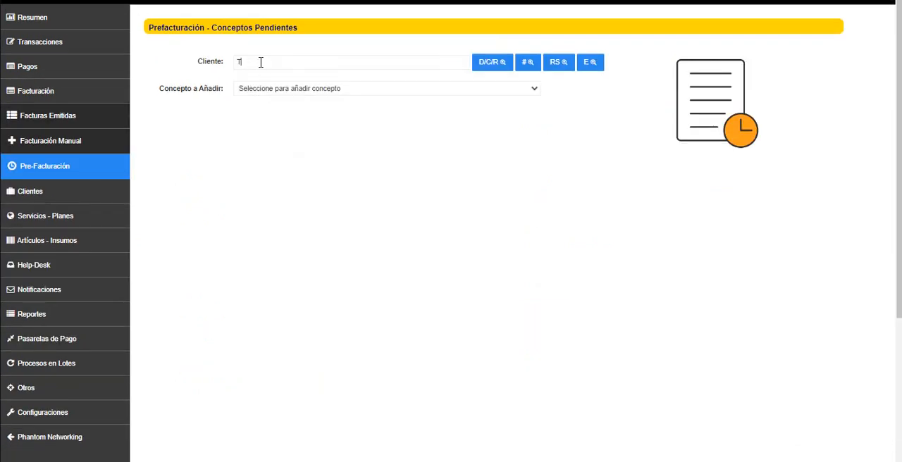
pyautogui.write('OTERO')
pyautogui.click(282, 89)
# Add a concept of type Artículo Financiado and choose the article KIT INSTALACION for it
pyautogui.click(289, 91)
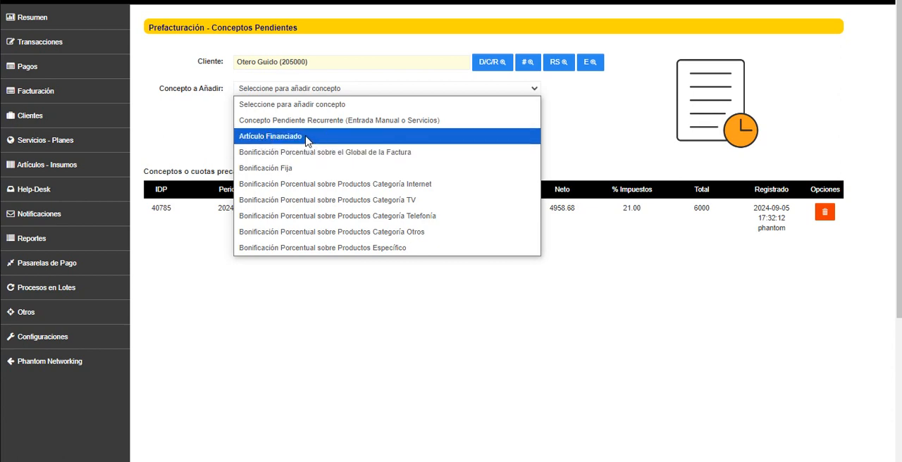
pyautogui.click(295, 140)
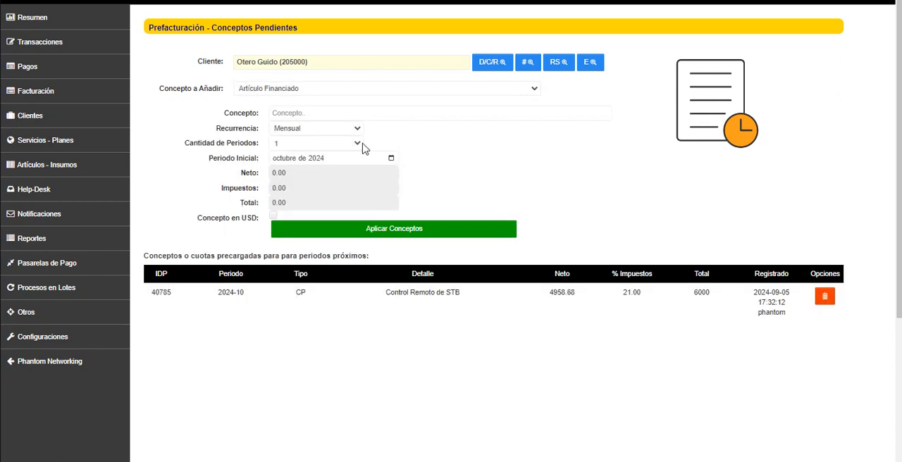
pyautogui.click(322, 115)
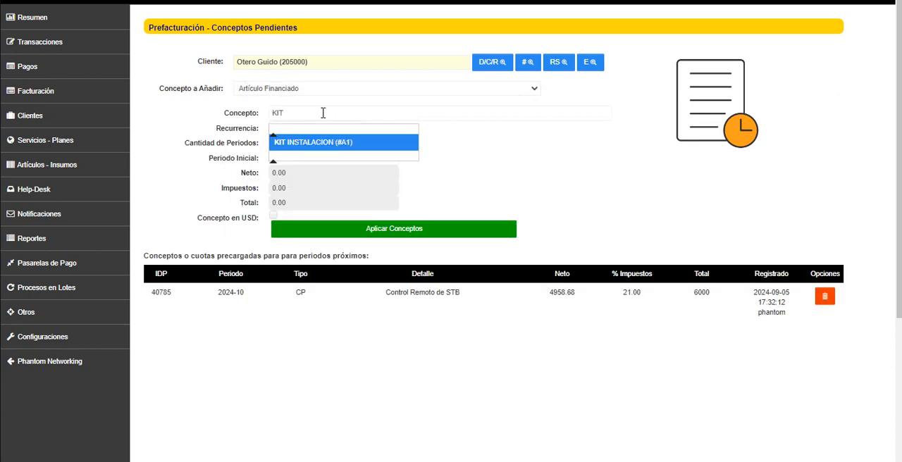
pyautogui.click(328, 141)
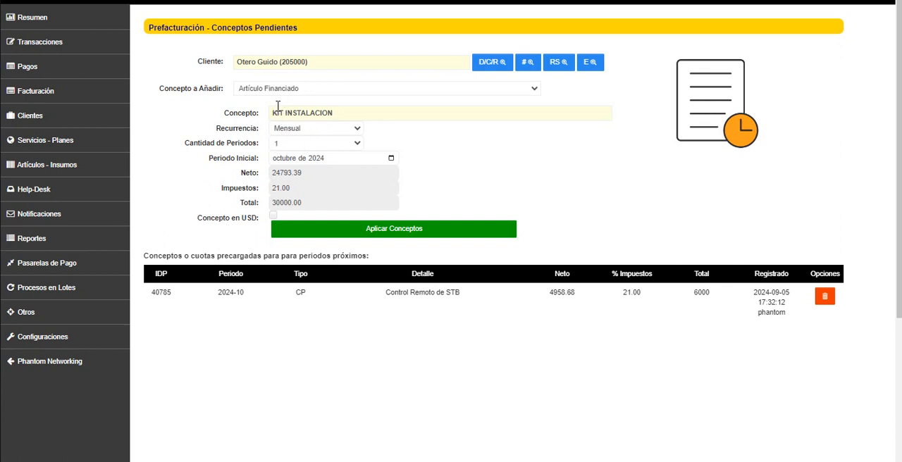
# Finance the KIT INSTALACION article over 3 monthly periods starting October 2024 and apply the concepts
pyautogui.click(294, 145)
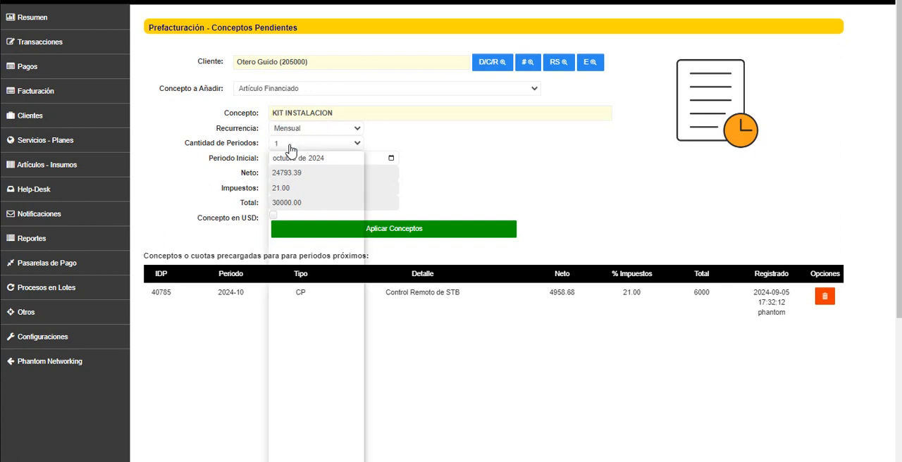
pyautogui.click(288, 198)
pyautogui.click(499, 189)
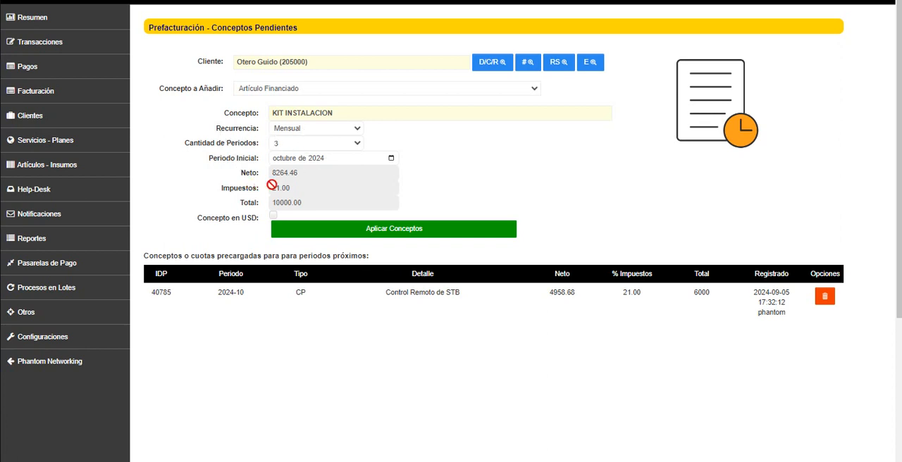
pyautogui.click(397, 235)
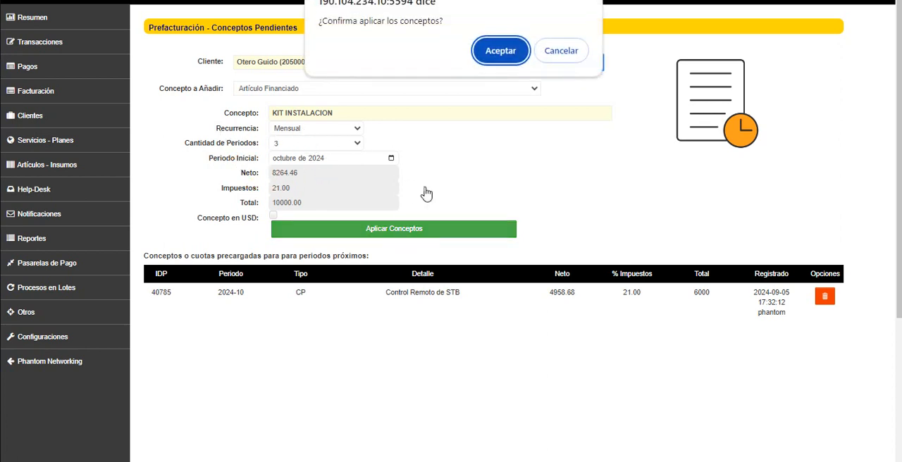
pyautogui.click(492, 58)
pyautogui.click(546, 55)
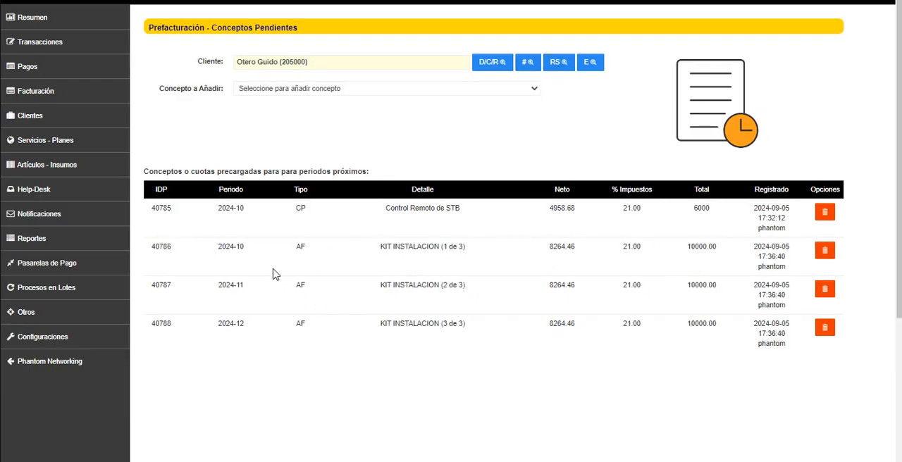
# Examine the periods, instalment numbering and type codes of the preloaded KIT INSTALACION instalments
pyautogui.moveTo(219, 248); pyautogui.dragTo(245, 253)
pyautogui.moveTo(219, 285); pyautogui.dragTo(247, 289)
pyautogui.moveTo(217, 327); pyautogui.dragTo(243, 329)
pyautogui.moveTo(382, 251)
pyautogui.mouseDown()
pyautogui.moveTo(465, 251)
pyautogui.moveTo(381, 251)
pyautogui.mouseUp()
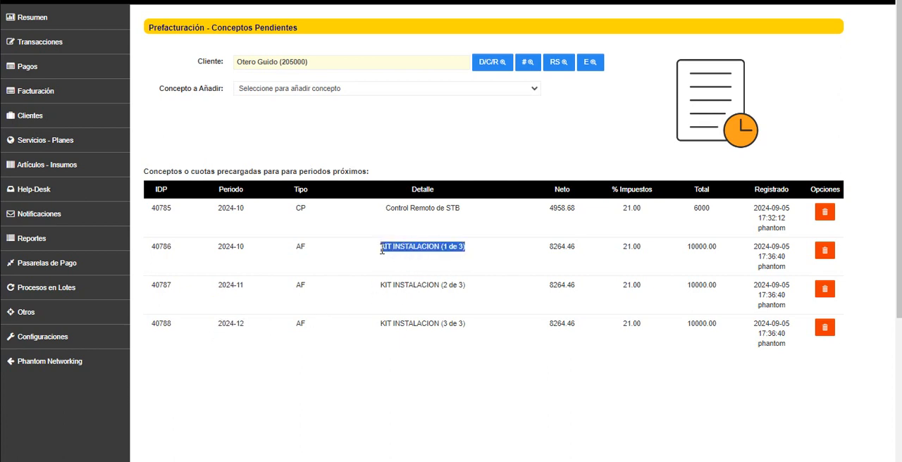
pyautogui.click(451, 251)
pyautogui.moveTo(443, 251); pyautogui.dragTo(464, 250)
pyautogui.moveTo(444, 288); pyautogui.dragTo(464, 288)
pyautogui.moveTo(443, 326); pyautogui.dragTo(466, 326)
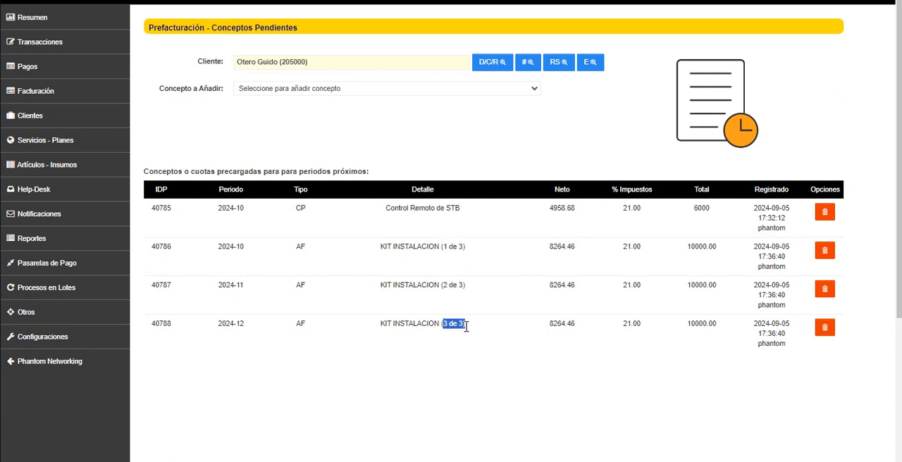
pyautogui.click(466, 328)
pyautogui.moveTo(410, 248); pyautogui.dragTo(367, 254)
pyautogui.doubleClick(300, 248)
pyautogui.doubleClick(300, 285)
# Add a concept of type Bonificación Porcentual sobre el Global de la Factura and check the N de M numbering in its description
pyautogui.click(374, 97)
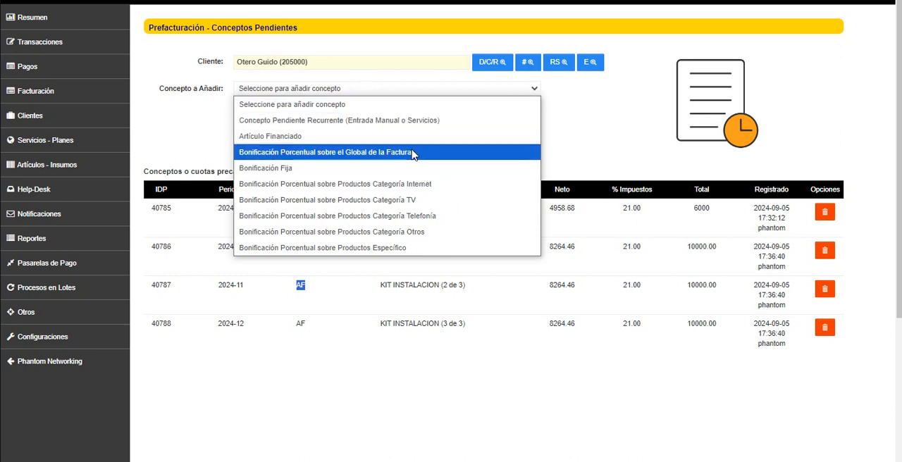
pyautogui.click(327, 153)
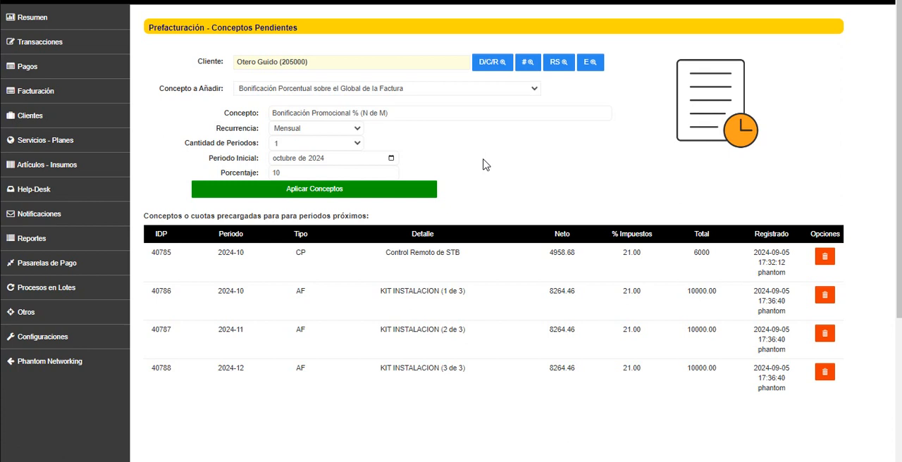
pyautogui.click(286, 92)
pyautogui.click(286, 92)
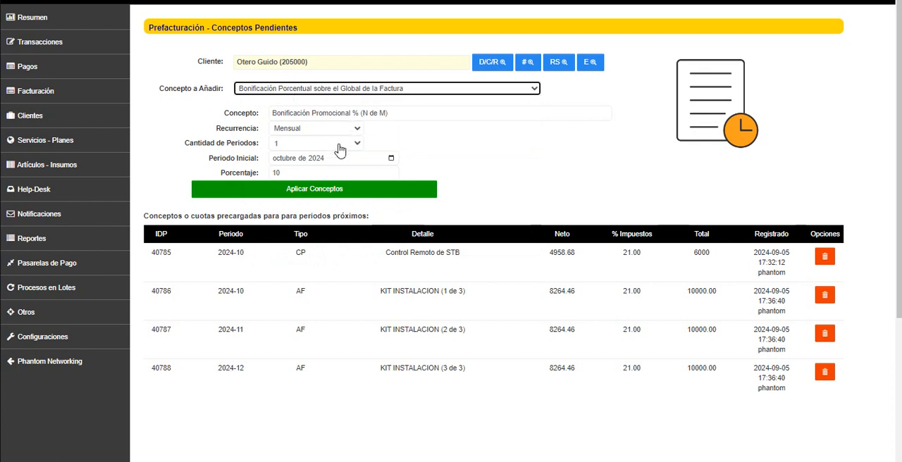
pyautogui.click(341, 92)
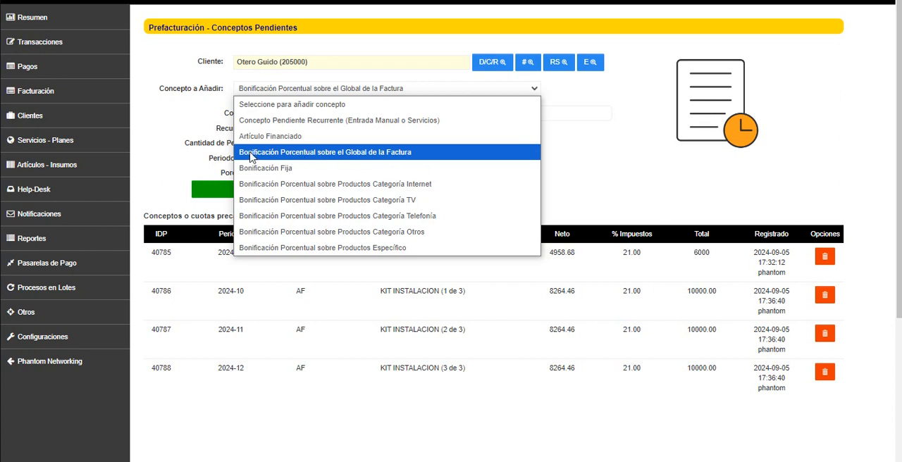
pyautogui.click(408, 156)
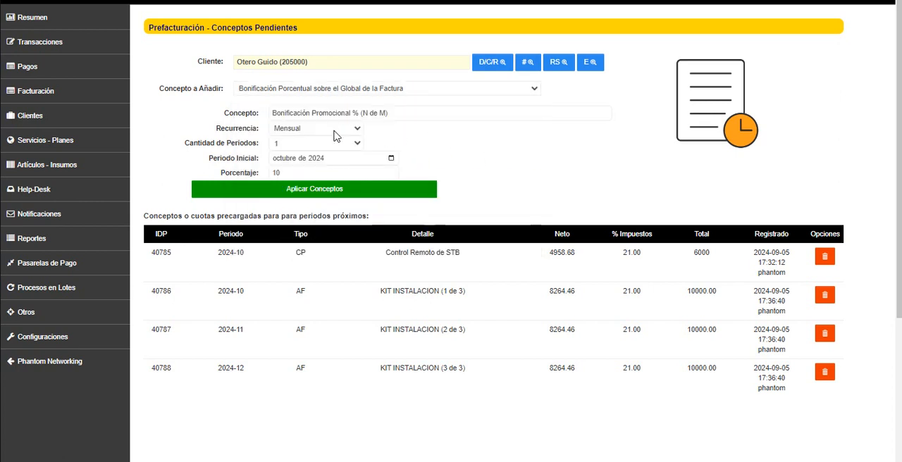
pyautogui.moveTo(220, 116); pyautogui.dragTo(268, 120)
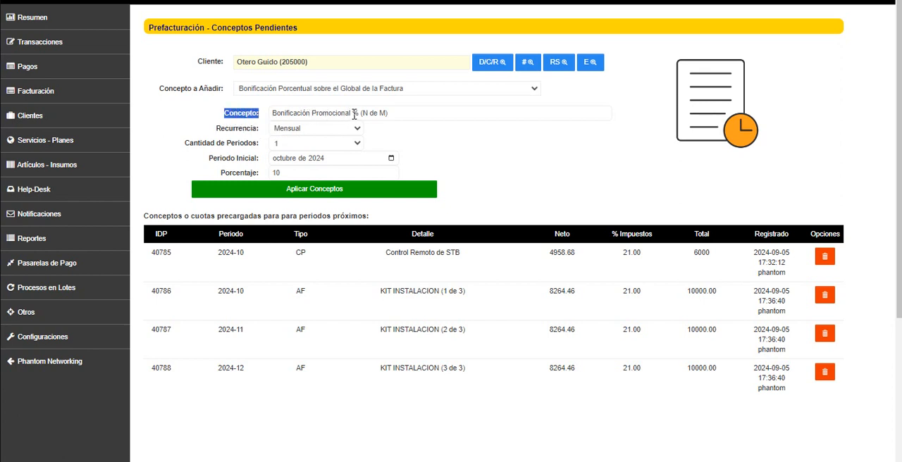
pyautogui.moveTo(361, 114); pyautogui.dragTo(387, 113)
pyautogui.click(409, 127)
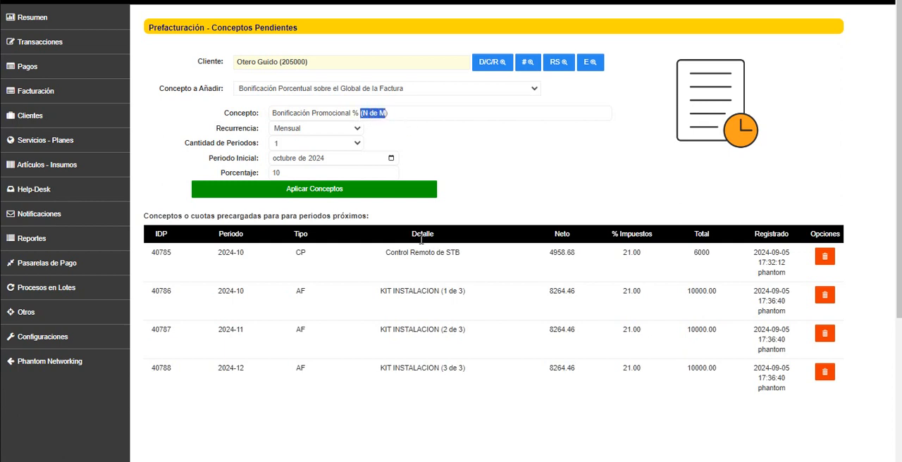
pyautogui.click(443, 334)
pyautogui.moveTo(459, 330); pyautogui.dragTo(467, 331)
pyautogui.click(460, 162)
# Set the global invoice discount to recur monthly for 6 periods at 5 percent and apply it
pyautogui.click(299, 133)
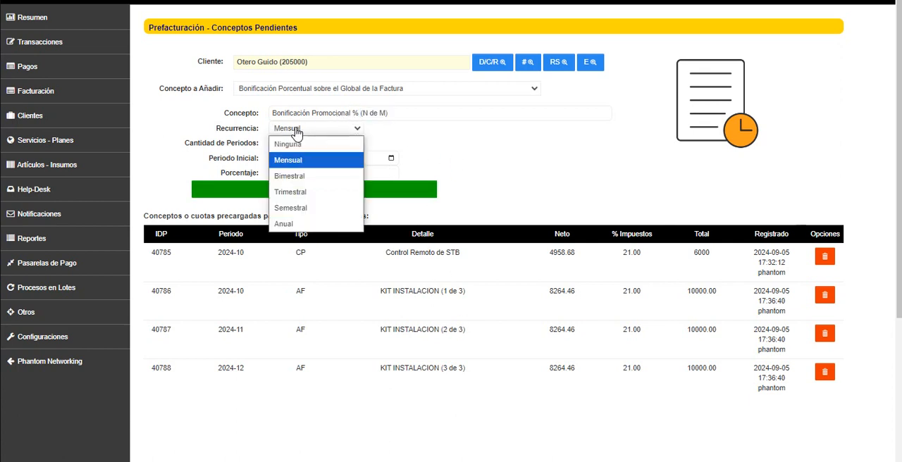
pyautogui.click(297, 162)
pyautogui.click(298, 145)
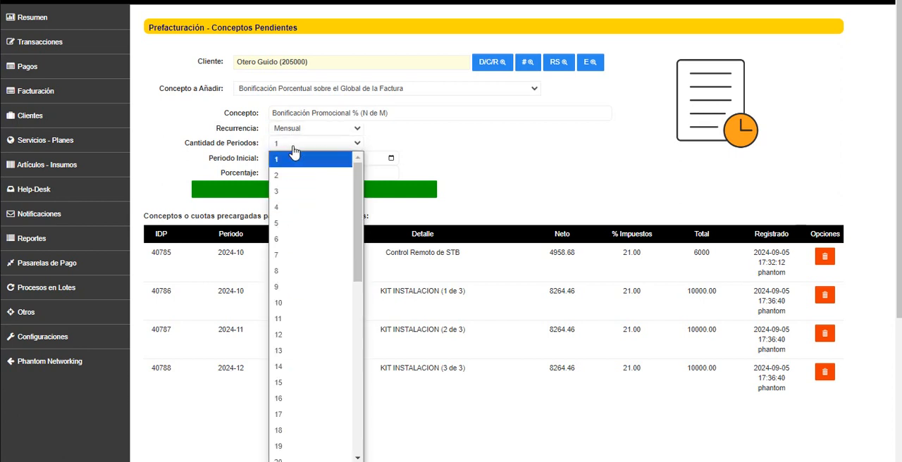
pyautogui.click(282, 239)
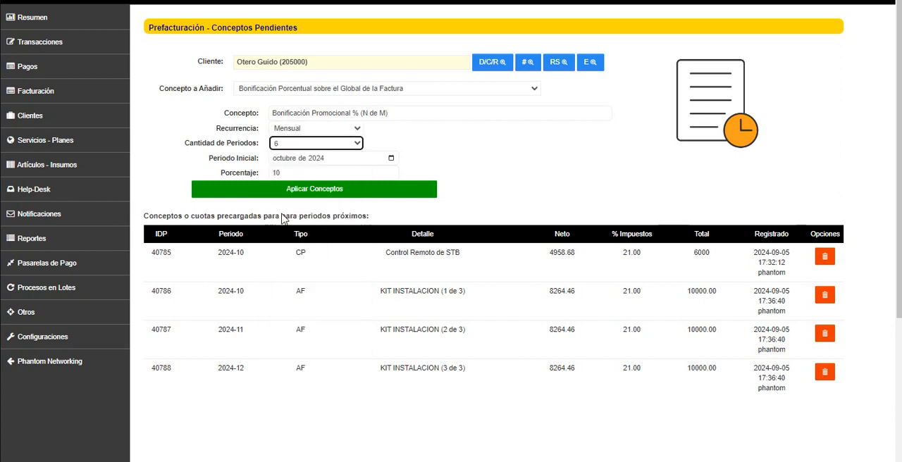
pyautogui.doubleClick(283, 174)
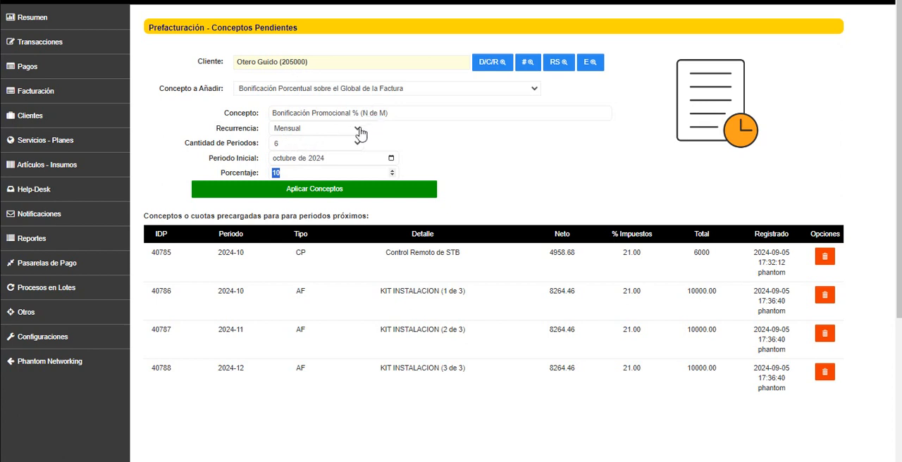
pyautogui.write('5')
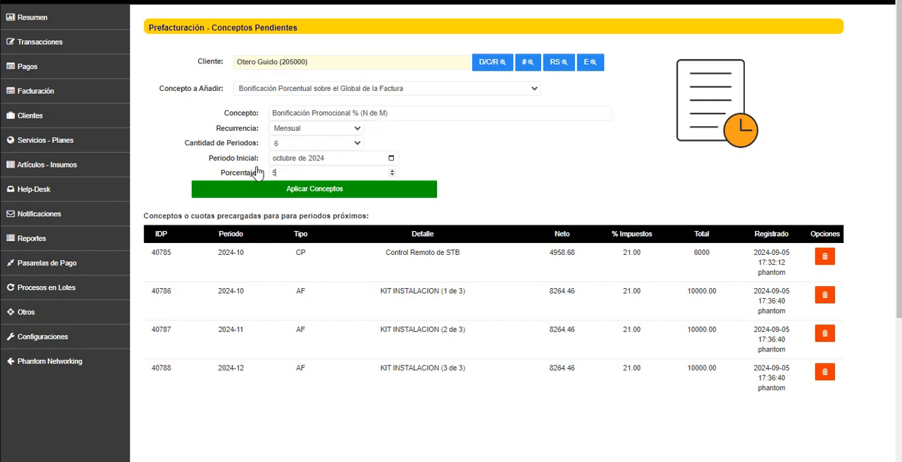
pyautogui.click(306, 146)
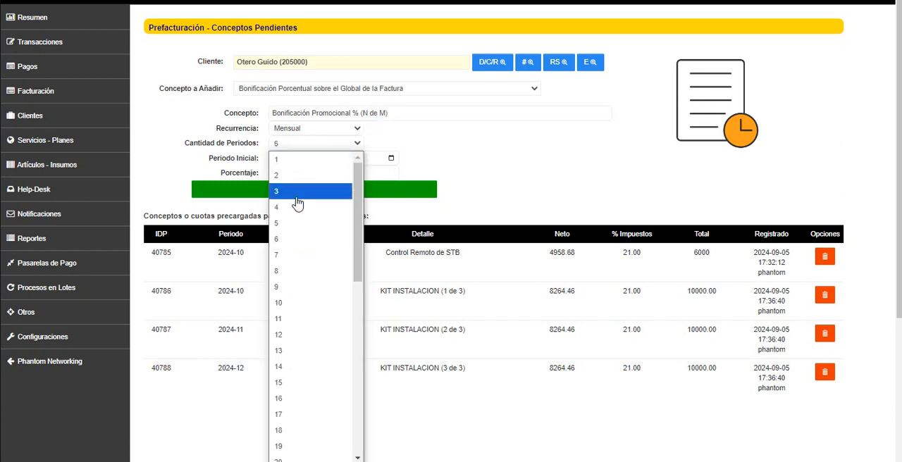
pyautogui.click(285, 240)
pyautogui.click(380, 193)
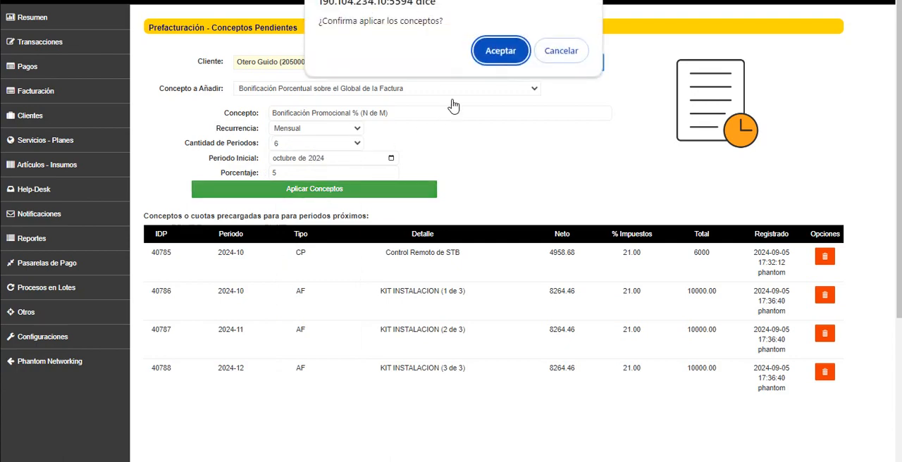
pyautogui.click(491, 53)
pyautogui.click(542, 56)
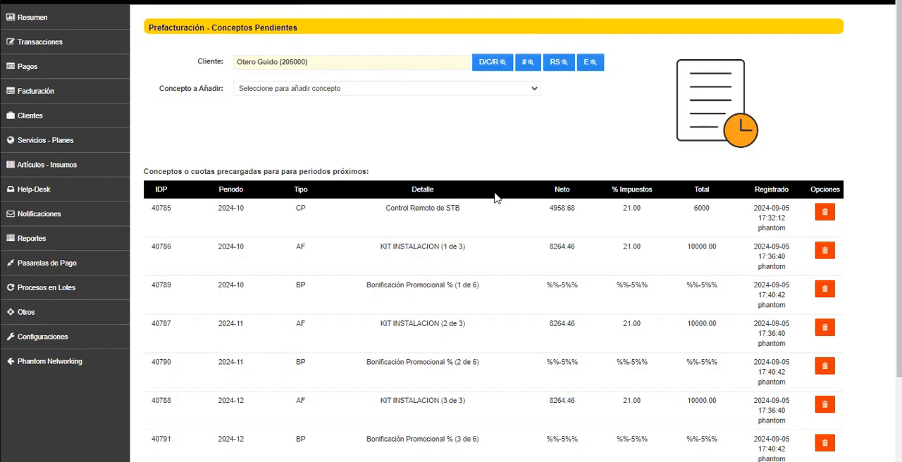
# Review the preloaded Bonificación Promocional rows, checking the percentage recorded as the net amount of each
pyautogui.scroll(-2, 495, 198)
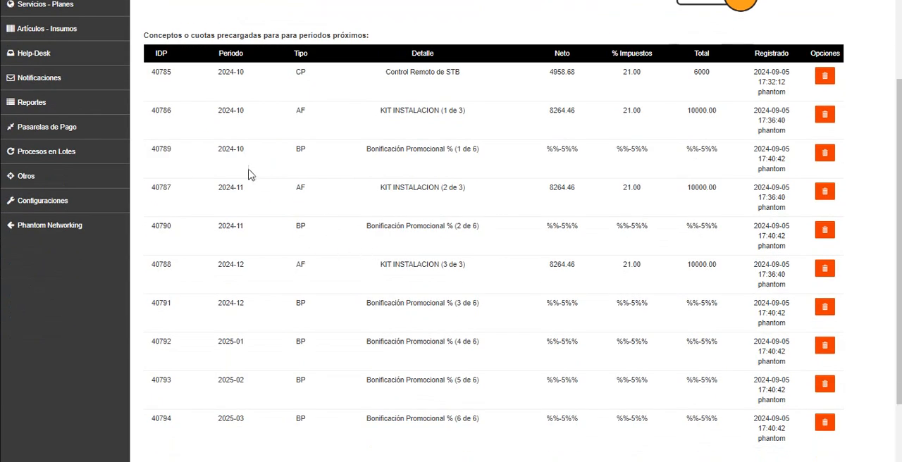
pyautogui.moveTo(151, 154); pyautogui.dragTo(717, 167)
pyautogui.click(634, 165)
pyautogui.moveTo(547, 156); pyautogui.dragTo(579, 155)
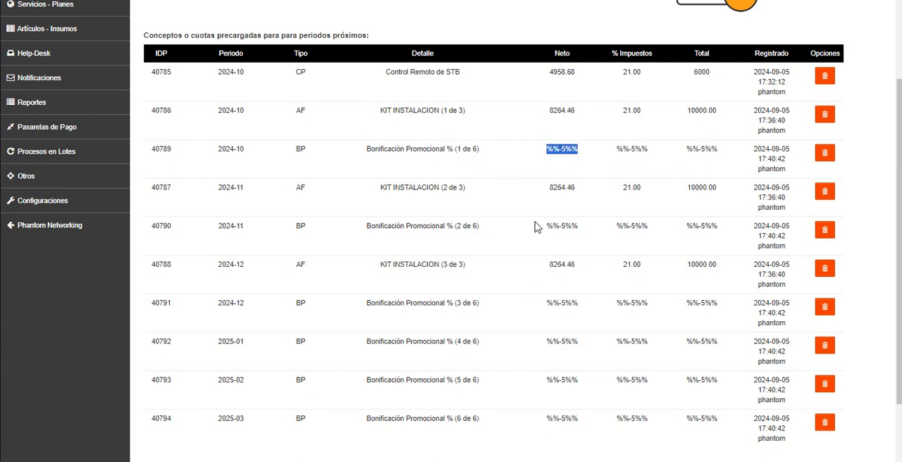
pyautogui.moveTo(537, 226); pyautogui.dragTo(579, 226)
pyautogui.moveTo(541, 302); pyautogui.dragTo(596, 314)
pyautogui.moveTo(547, 344); pyautogui.dragTo(571, 344)
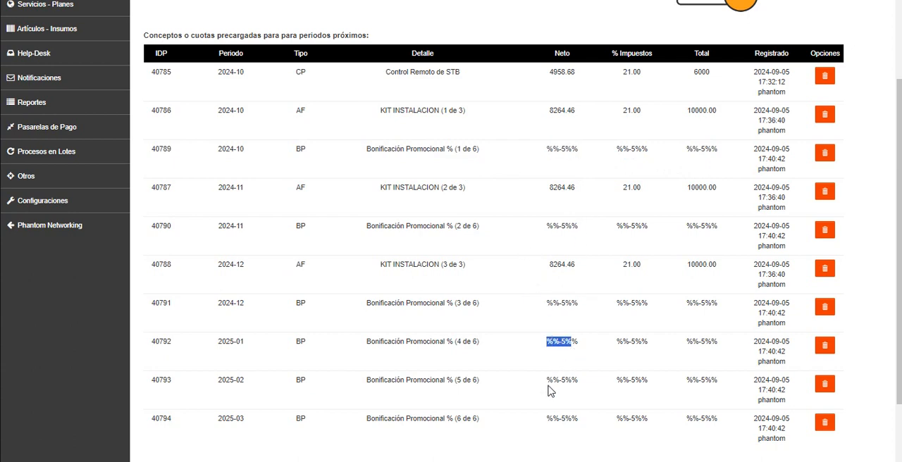
pyautogui.moveTo(547, 384); pyautogui.dragTo(572, 387)
pyautogui.moveTo(547, 421); pyautogui.dragTo(699, 423)
pyautogui.click(697, 421)
pyautogui.scroll(1, 697, 418)
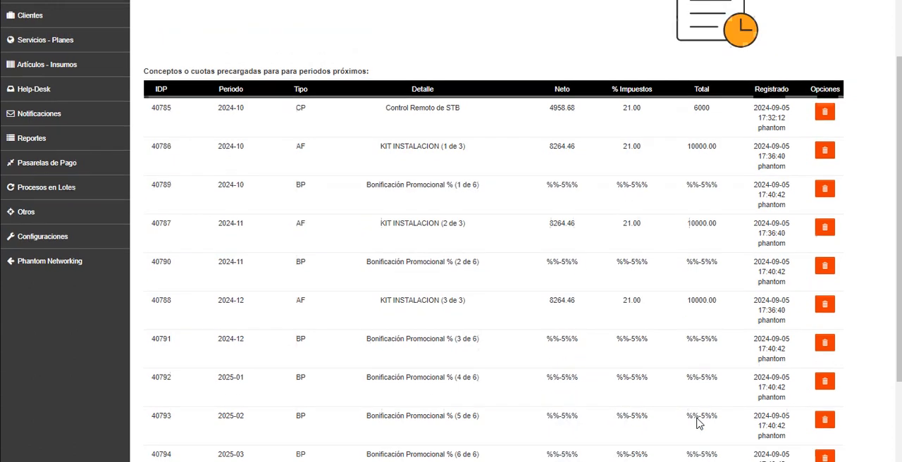
pyautogui.scroll(2, 560, 232)
pyautogui.scroll(-4, 563, 233)
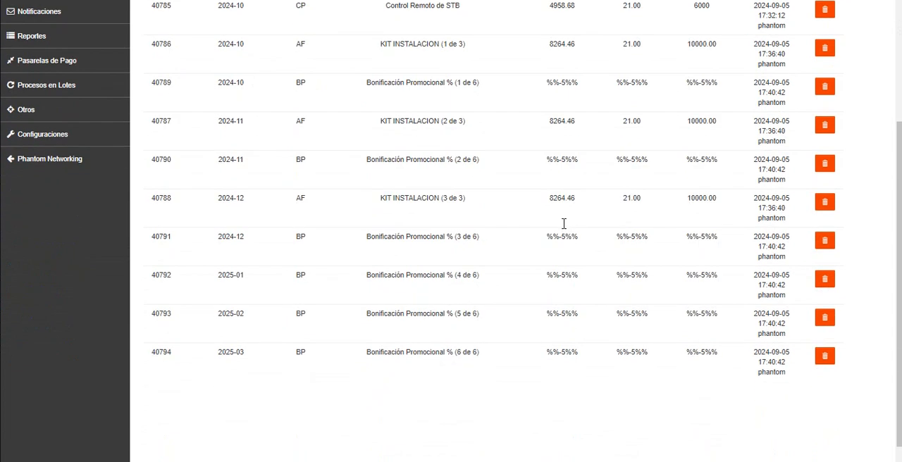
pyautogui.scroll(2, 563, 224)
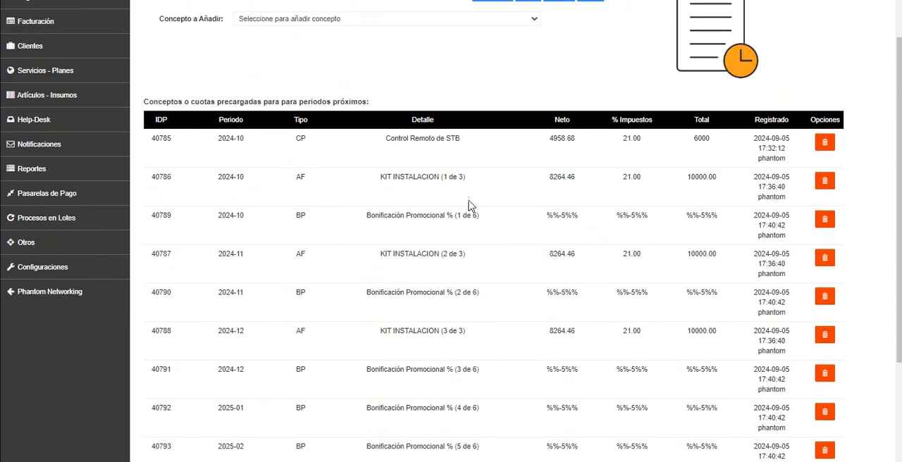
pyautogui.scroll(1, 450, 212)
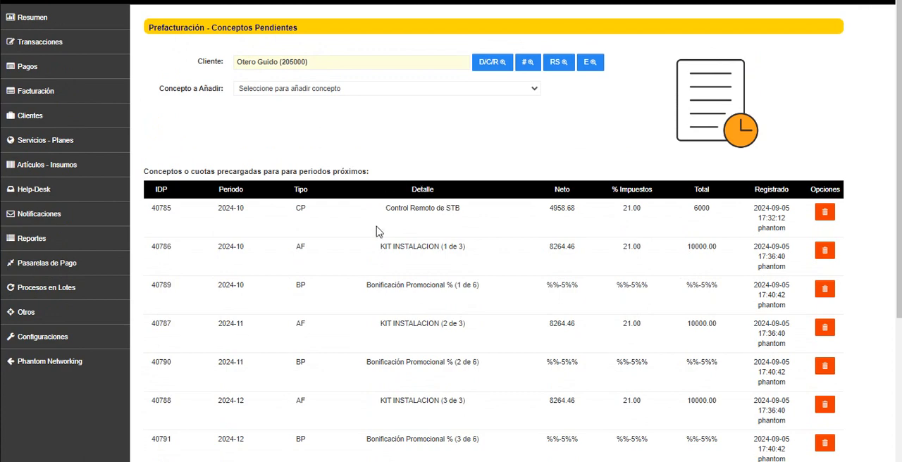
# Examine the period assigned to each Bonificación Promocional row, through to the details of the final one
pyautogui.scroll(-2, 376, 232)
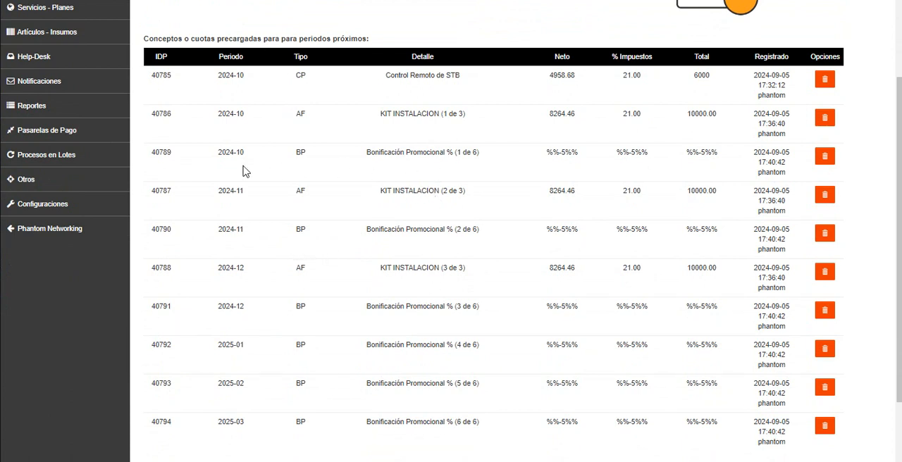
pyautogui.moveTo(213, 154); pyautogui.dragTo(259, 154)
pyautogui.moveTo(216, 230); pyautogui.dragTo(245, 230)
pyautogui.moveTo(216, 307); pyautogui.dragTo(246, 307)
pyautogui.moveTo(214, 345); pyautogui.dragTo(244, 345)
pyautogui.moveTo(217, 384); pyautogui.dragTo(248, 385)
pyautogui.moveTo(159, 422); pyautogui.dragTo(765, 435)
pyautogui.click(775, 439)
pyautogui.moveTo(456, 422)
pyautogui.mouseDown()
pyautogui.moveTo(479, 423)
pyautogui.moveTo(459, 421)
pyautogui.mouseUp()
pyautogui.click(479, 410)
pyautogui.scroll(2, 474, 384)
# Choose Bonificación Fija as the type of concept to add for the customer
pyautogui.click(348, 90)
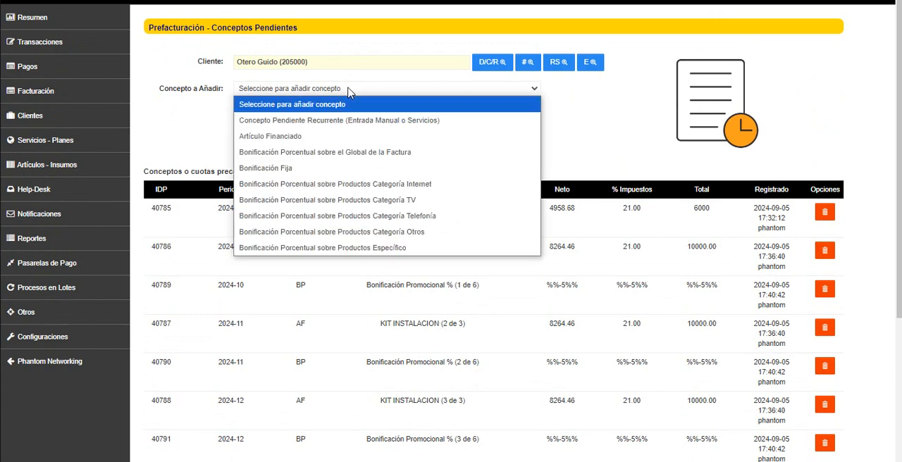
pyautogui.scroll(-4, 451, 331)
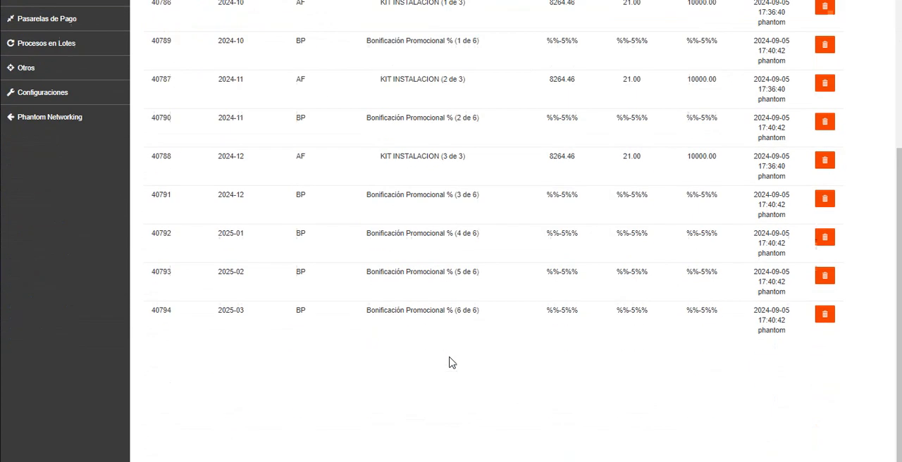
pyautogui.scroll(4, 458, 296)
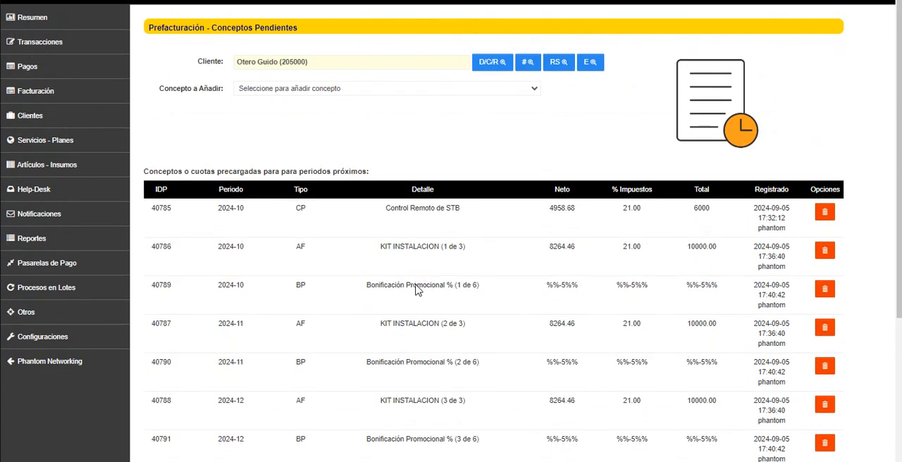
pyautogui.click(355, 89)
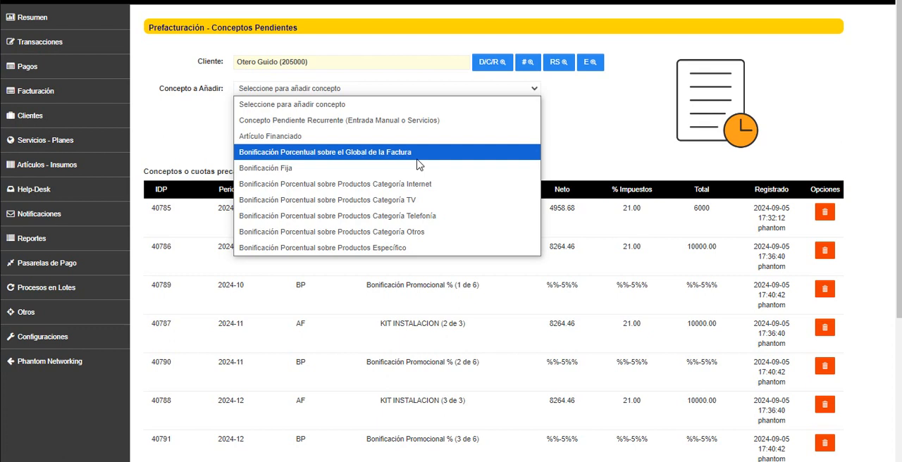
pyautogui.click(280, 173)
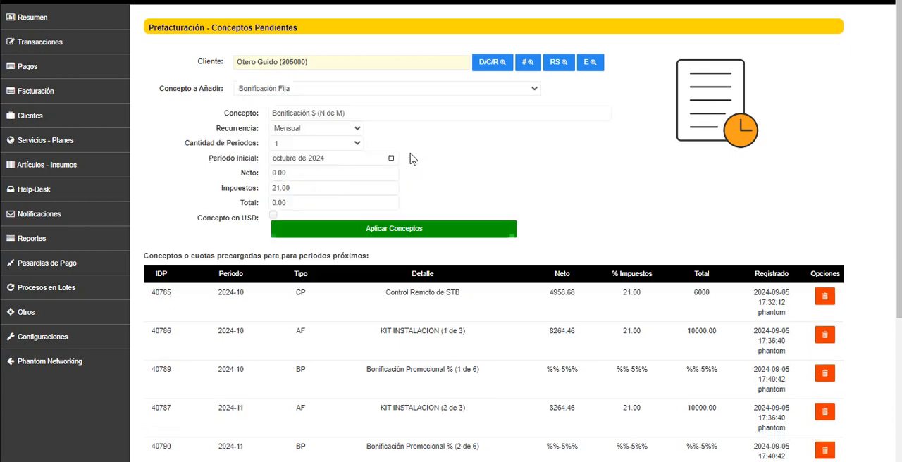
pyautogui.click(317, 91)
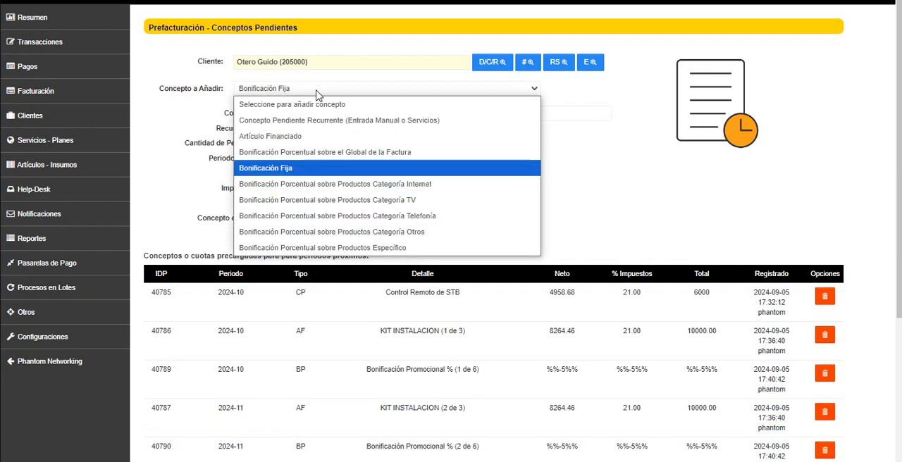
pyautogui.click(379, 168)
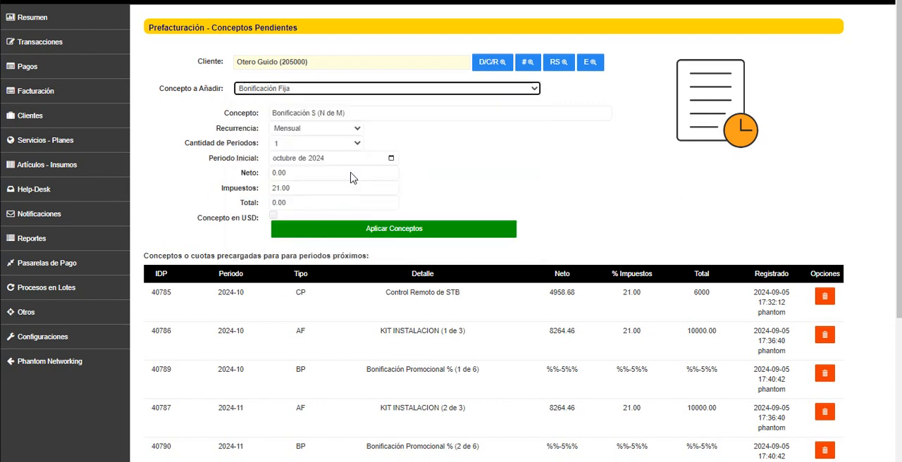
pyautogui.click(312, 94)
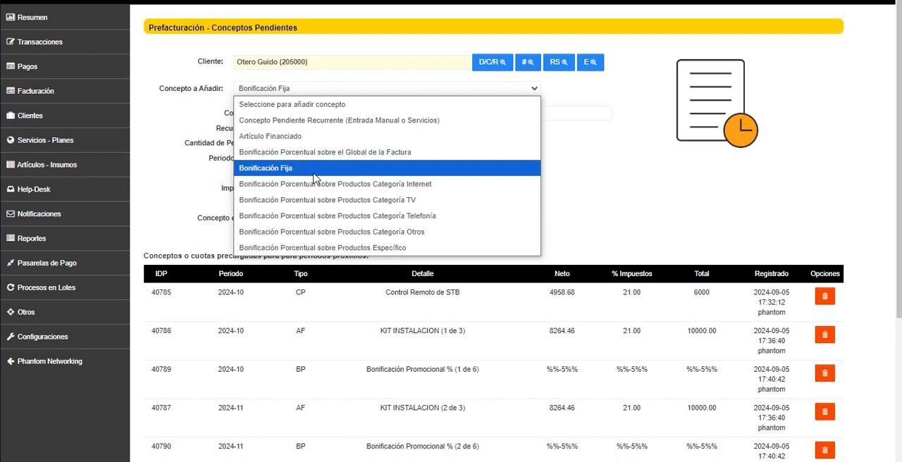
pyautogui.click(313, 169)
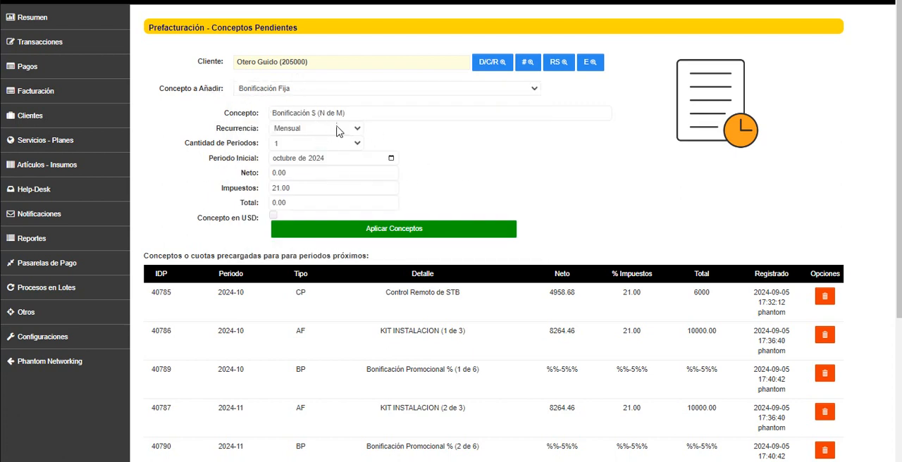
# Set the fixed discount to 2 periods after checking its net, tax and total amount fields
pyautogui.click(258, 171)
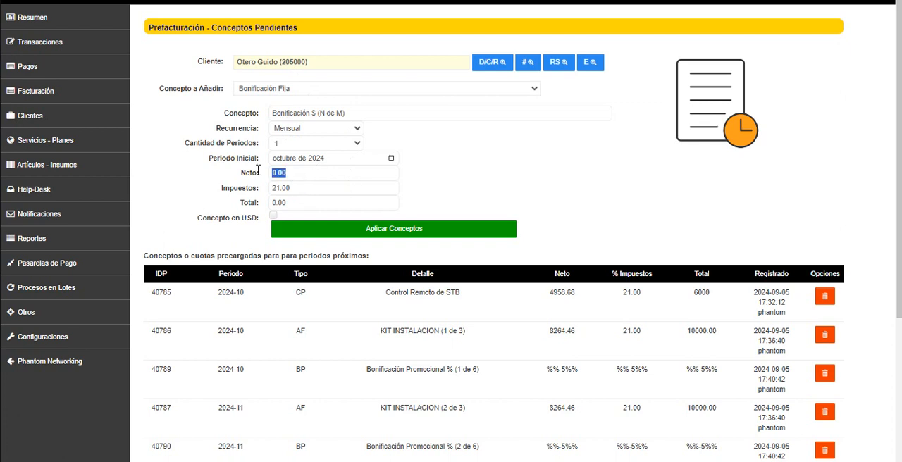
pyautogui.click(296, 188)
pyautogui.click(297, 203)
pyautogui.click(250, 172)
pyautogui.moveTo(299, 202); pyautogui.dragTo(276, 203)
pyautogui.press('BackSpace')
pyautogui.click(302, 142)
pyautogui.click(309, 171)
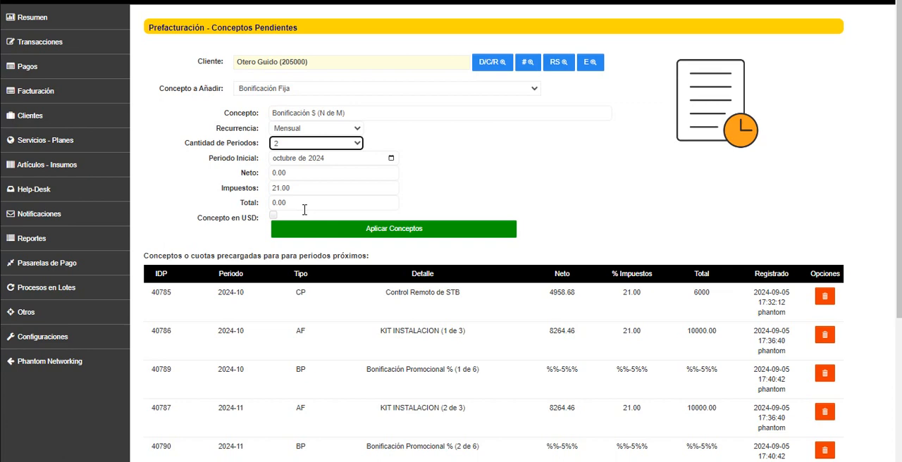
# Review the preloaded concepts for upcoming periods and the percentage discount types available per product category
pyautogui.scroll(-4, 463, 262)
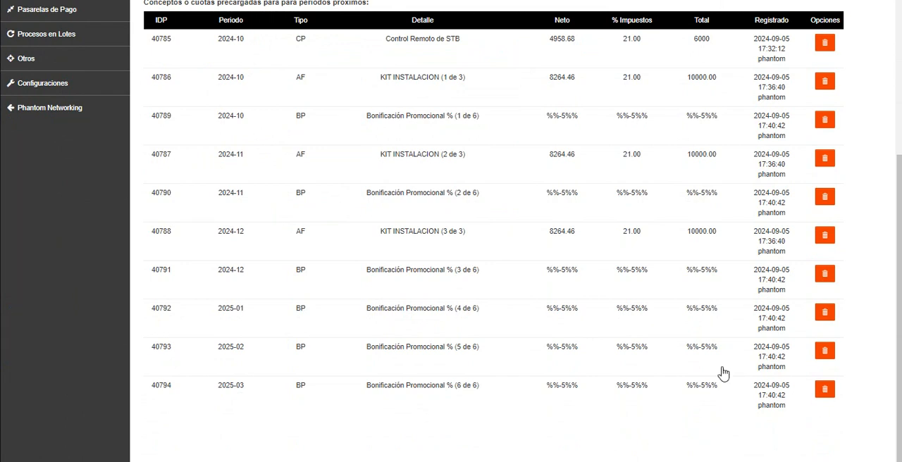
pyautogui.scroll(4, 722, 369)
pyautogui.scroll(-4, 376, 138)
pyautogui.scroll(4, 431, 298)
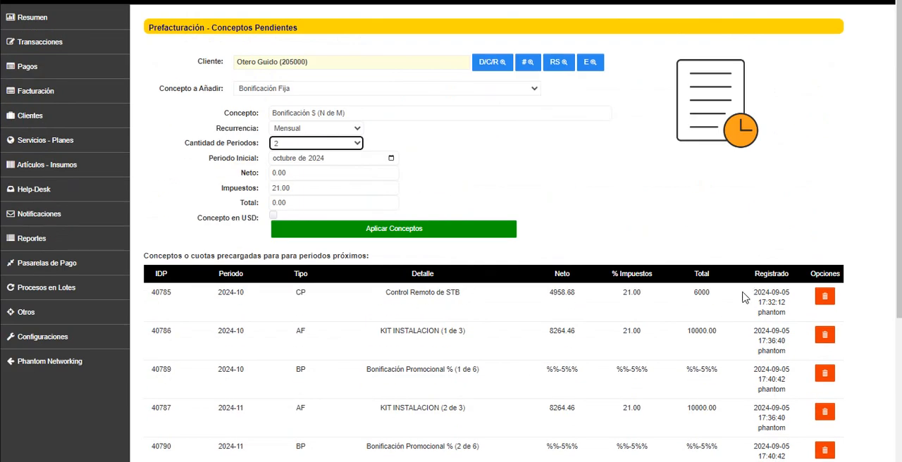
pyautogui.click(298, 90)
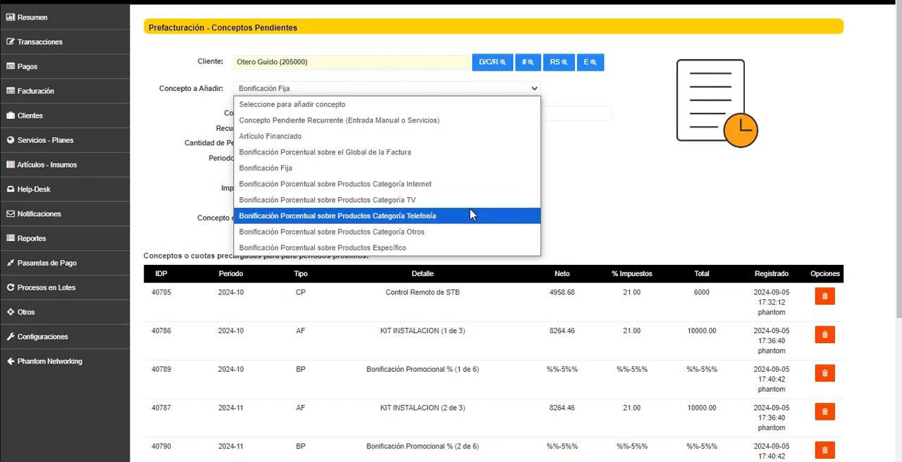
pyautogui.click(634, 209)
pyautogui.scroll(-4, 620, 232)
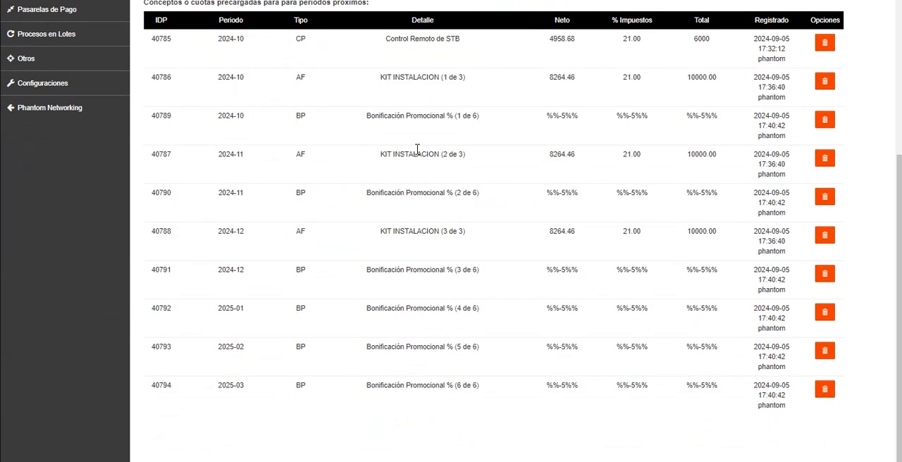
pyautogui.scroll(4, 416, 151)
# Set up a Bonificación Porcentual sobre Productos Categoría Internet for 3 periods at 15 percent, with 15% in its description
pyautogui.click(301, 89)
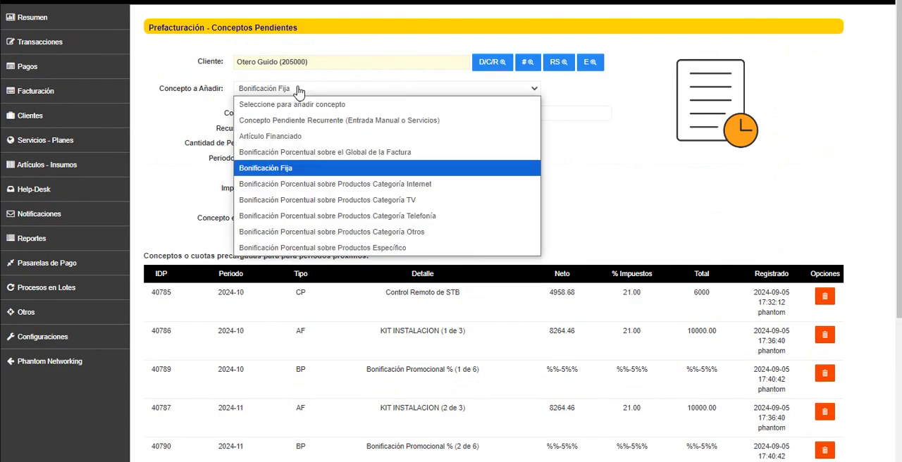
pyautogui.click(418, 189)
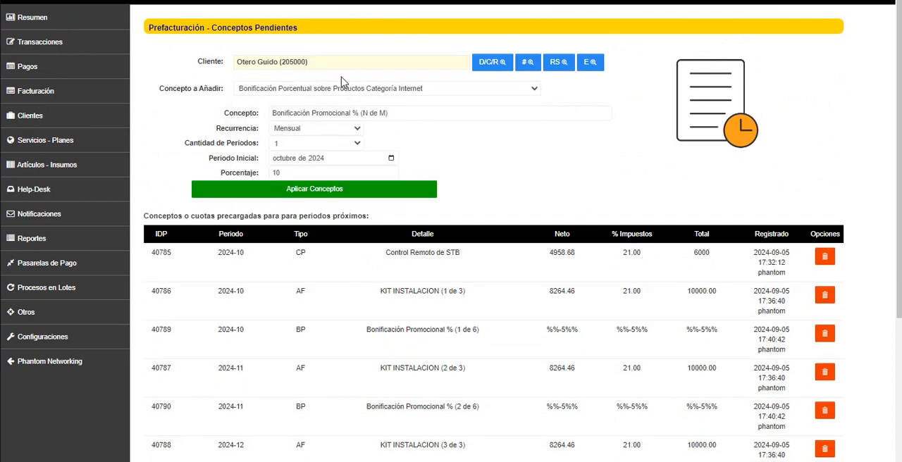
pyautogui.click(308, 143)
pyautogui.click(290, 205)
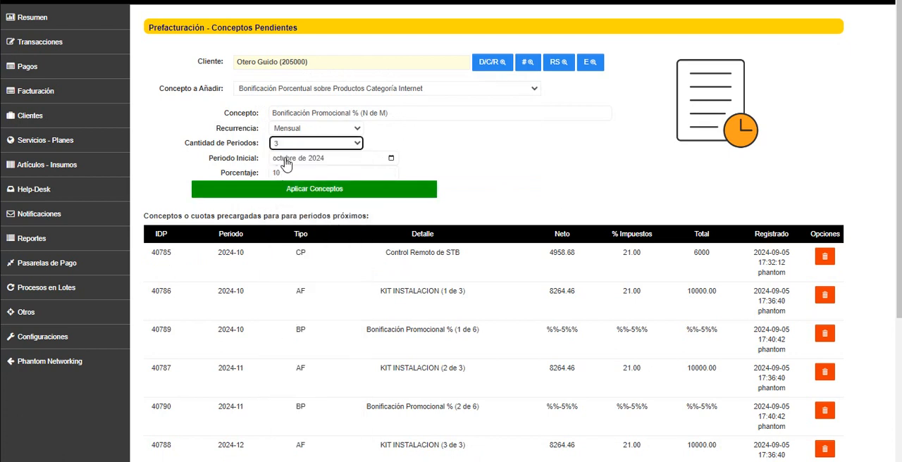
pyautogui.click(285, 172)
pyautogui.moveTo(273, 170); pyautogui.dragTo(263, 170)
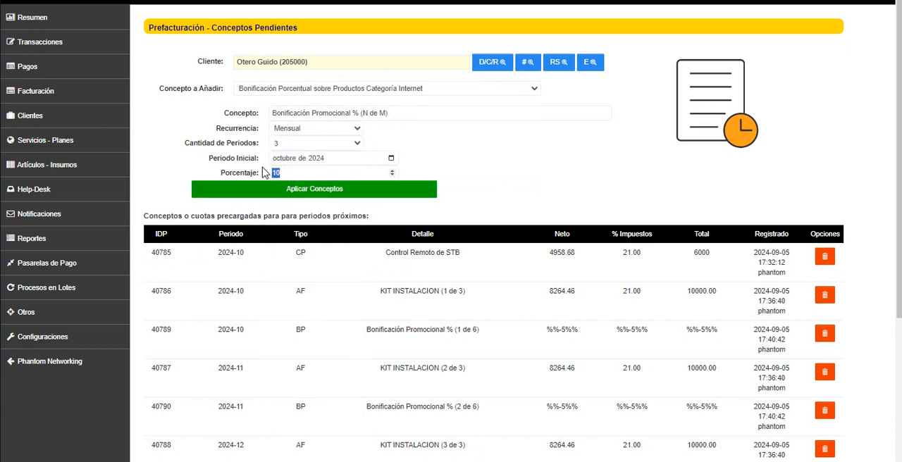
pyautogui.write('15')
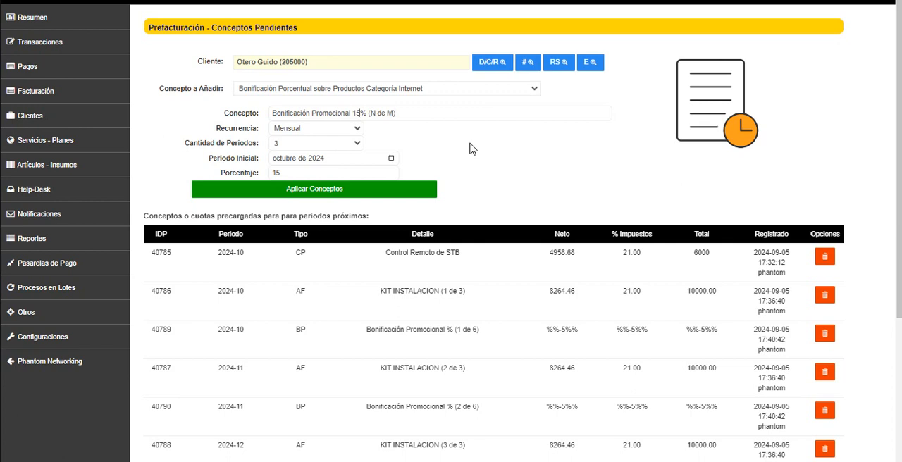
# Switch the concept to Bonificación Porcentual sobre Productos Categoría TV and set its percentage to 10
pyautogui.click(420, 91)
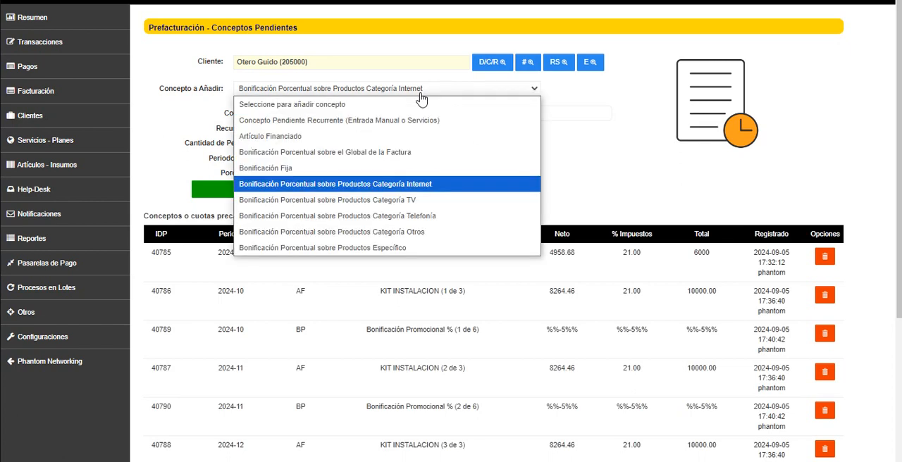
pyautogui.click(423, 200)
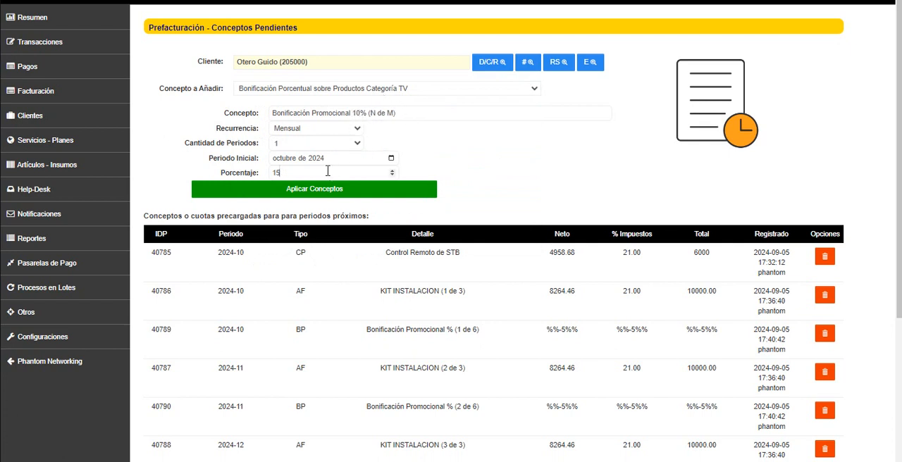
pyautogui.doubleClick(274, 173)
pyautogui.write('10')
# Switch the concept to Bonificación Porcentual sobre Productos Específico and clear its default description
pyautogui.click(425, 90)
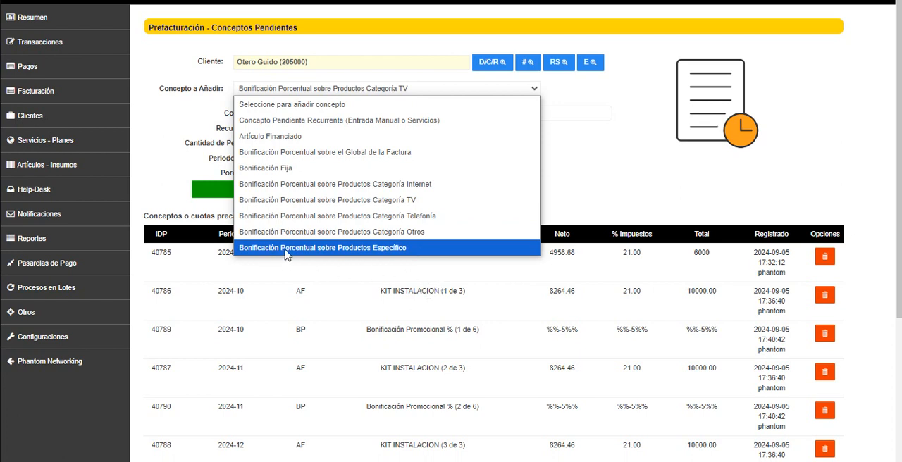
pyautogui.click(377, 255)
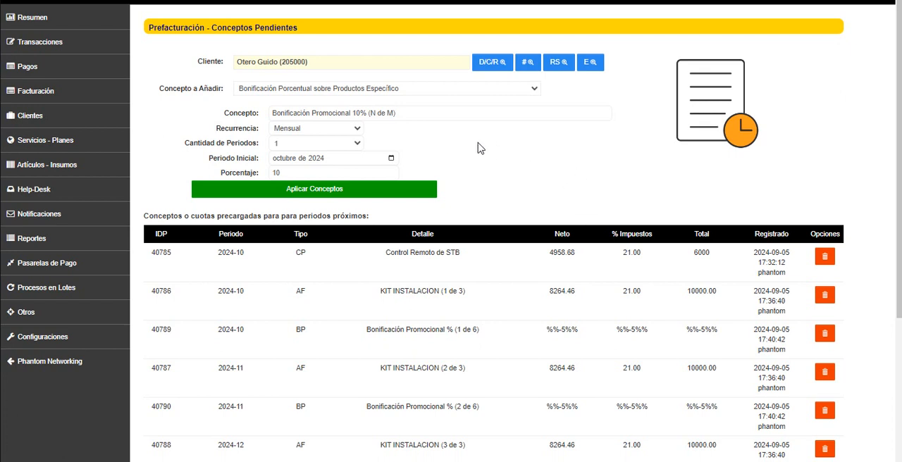
pyautogui.click(397, 96)
pyautogui.click(388, 248)
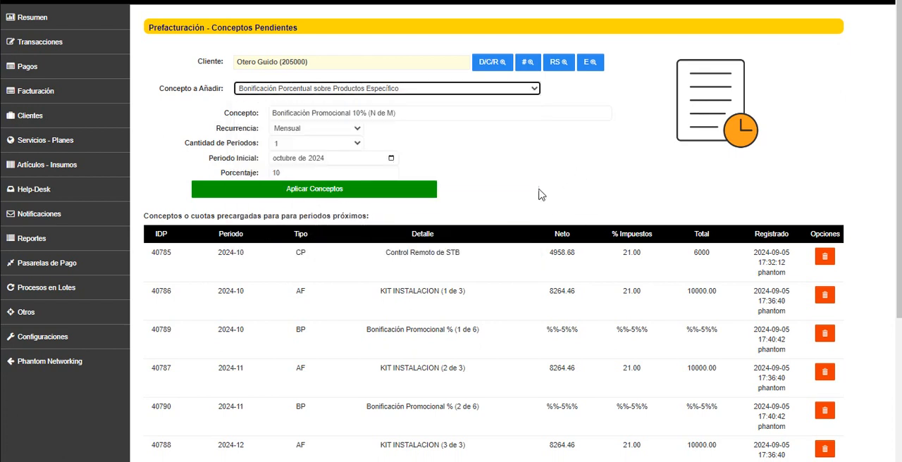
pyautogui.tripleClick(362, 112)
pyautogui.press('BackSpace')
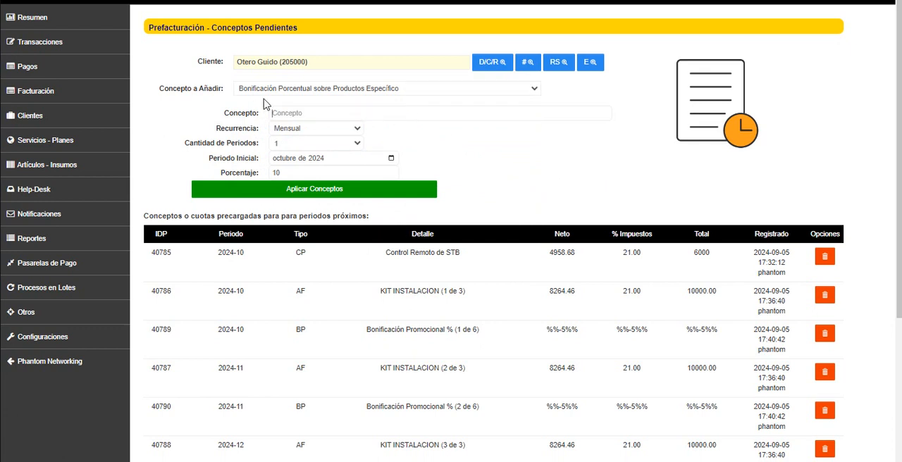
# Switch to the Telefonía category discount and back to Productos Específico, and try entering C and K as the concept before clearing it
pyautogui.click(265, 92)
pyautogui.click(296, 218)
pyautogui.click(301, 88)
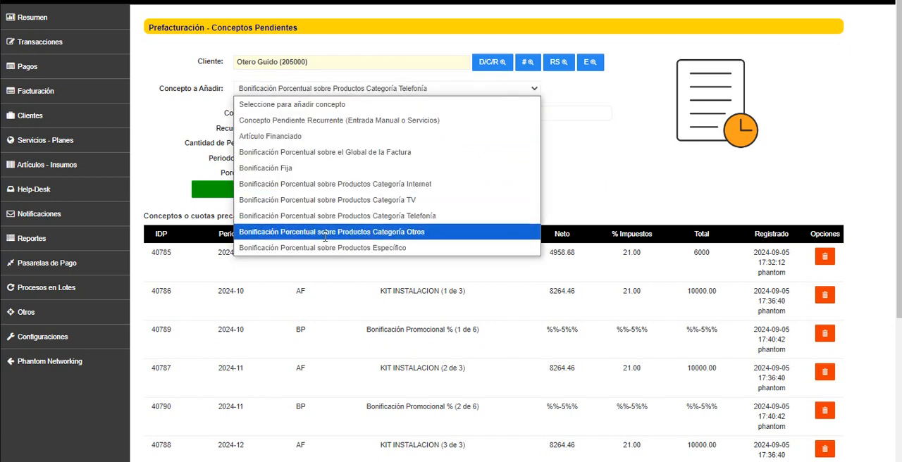
pyautogui.click(303, 248)
pyautogui.click(294, 114)
pyautogui.write('C')
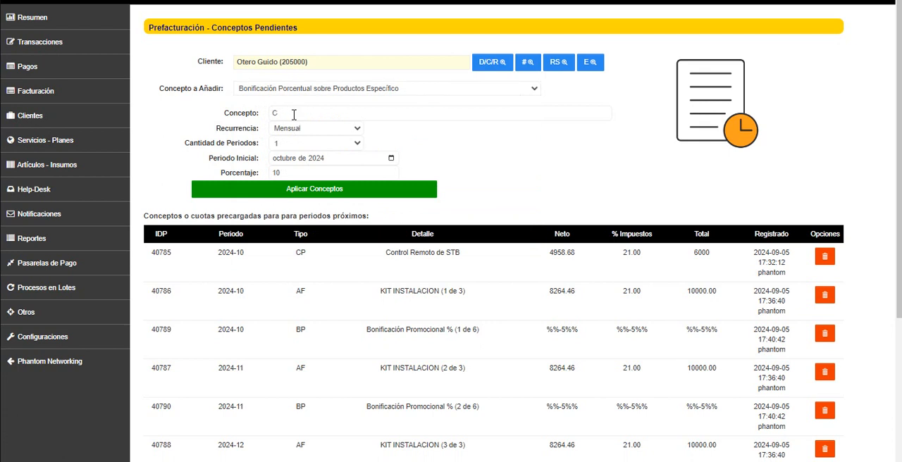
pyautogui.press('BackSpace')
pyautogui.write('K')
pyautogui.press('BackSpace')
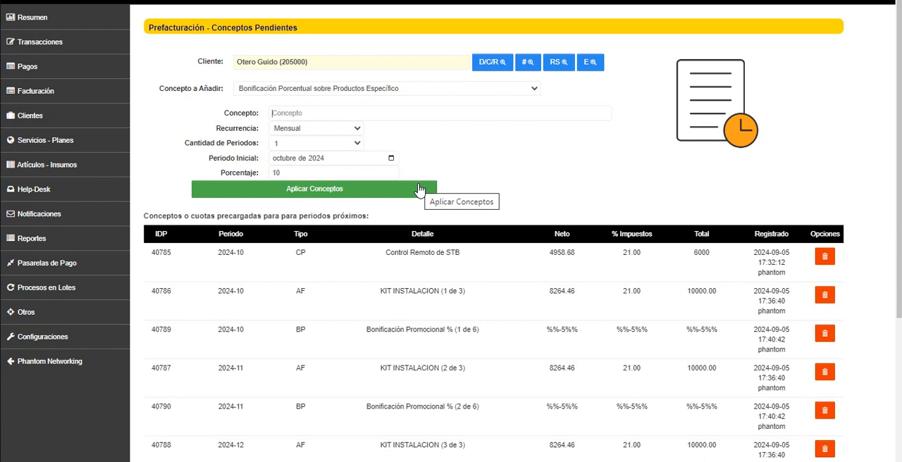
# Change the concept type to Concepto Pendiente Recurrente (Entrada Manual o Servicios) and view the list of types again
pyautogui.click(395, 89)
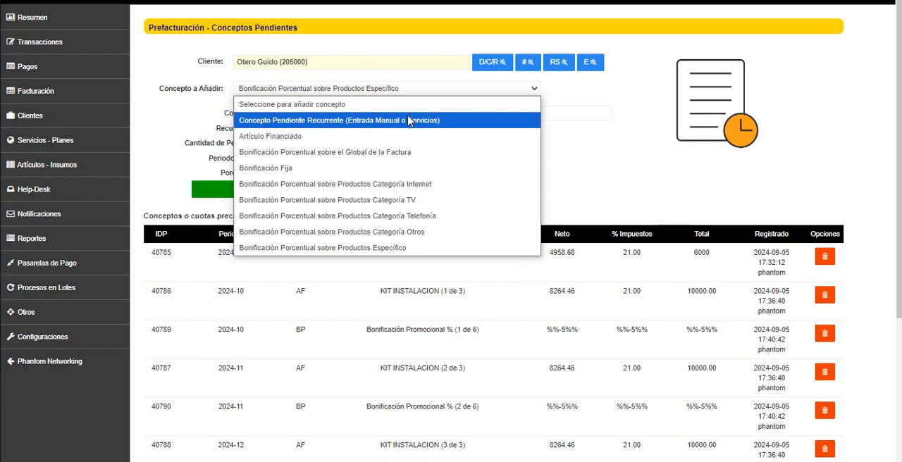
pyautogui.click(611, 195)
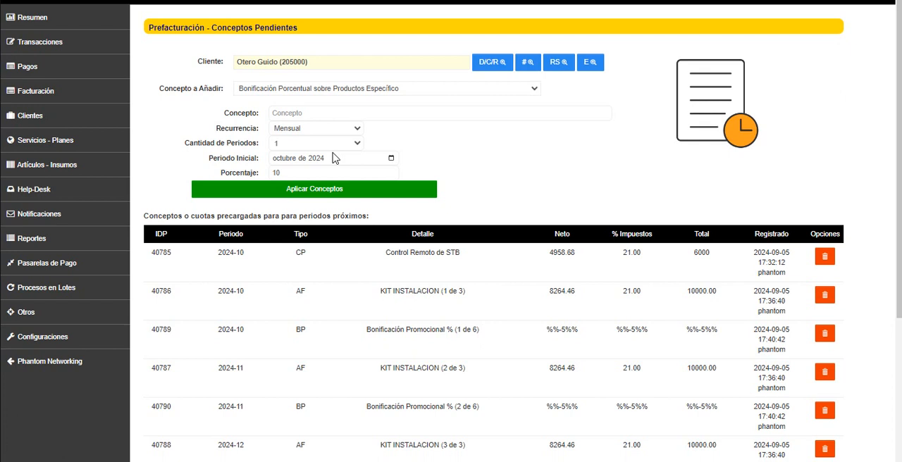
pyautogui.click(343, 88)
pyautogui.click(353, 126)
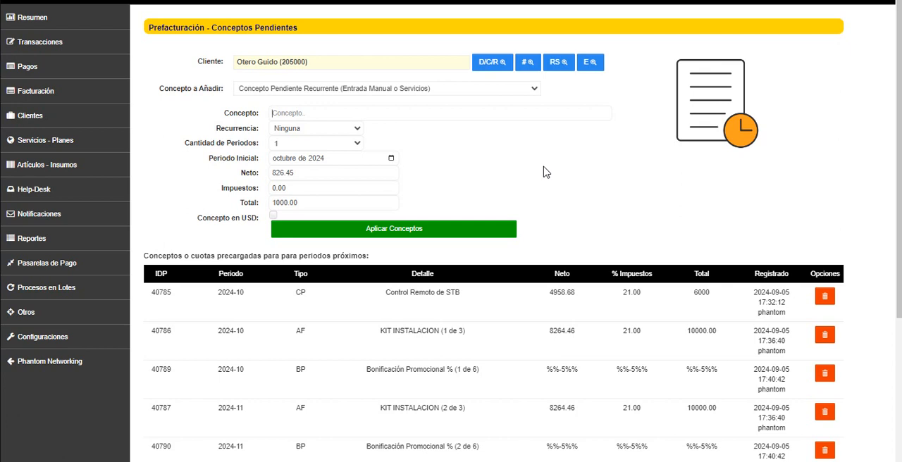
pyautogui.click(448, 89)
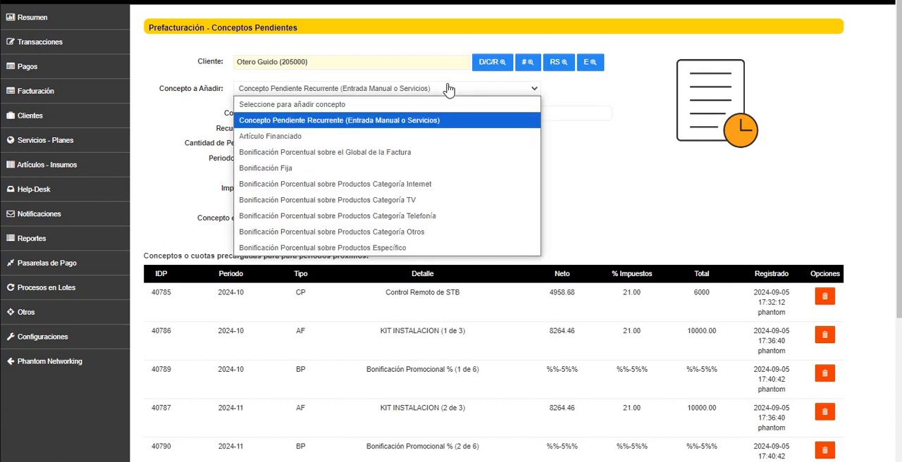